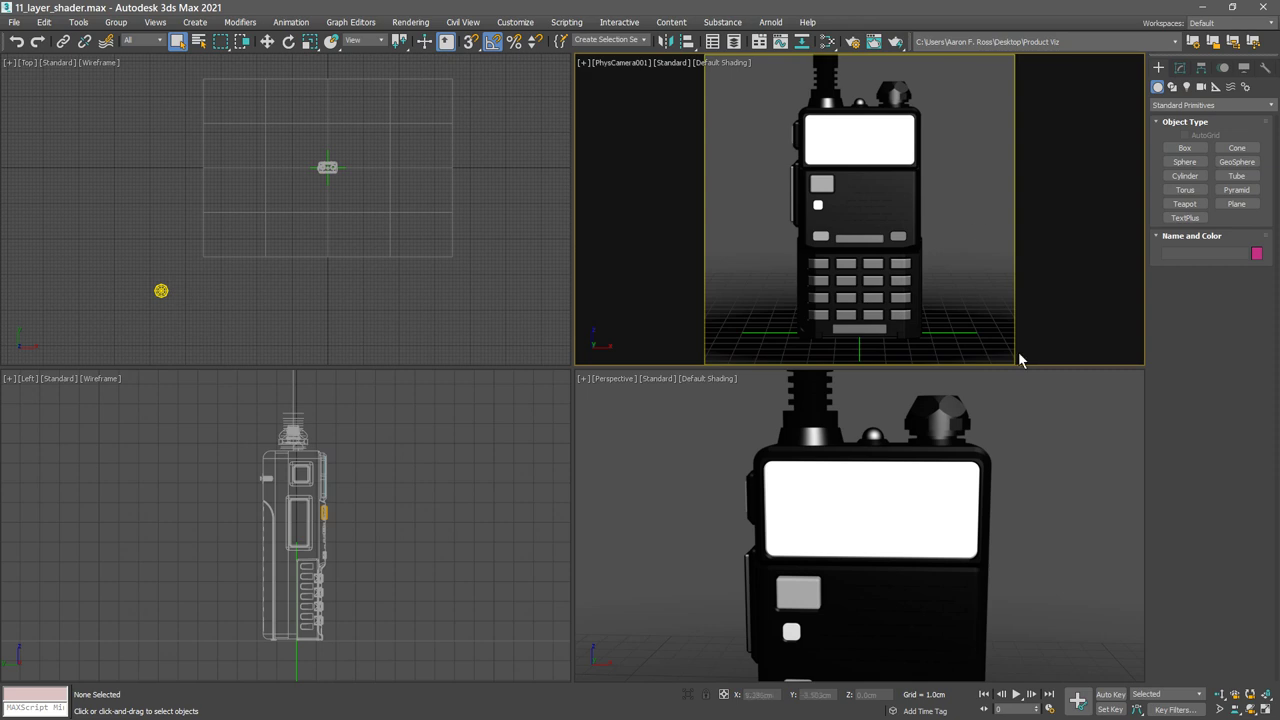
- Make the Perspective viewport active in the 11_layer_shader.max radio scene
{"action": "left_click", "coordinate": [1040, 405]}
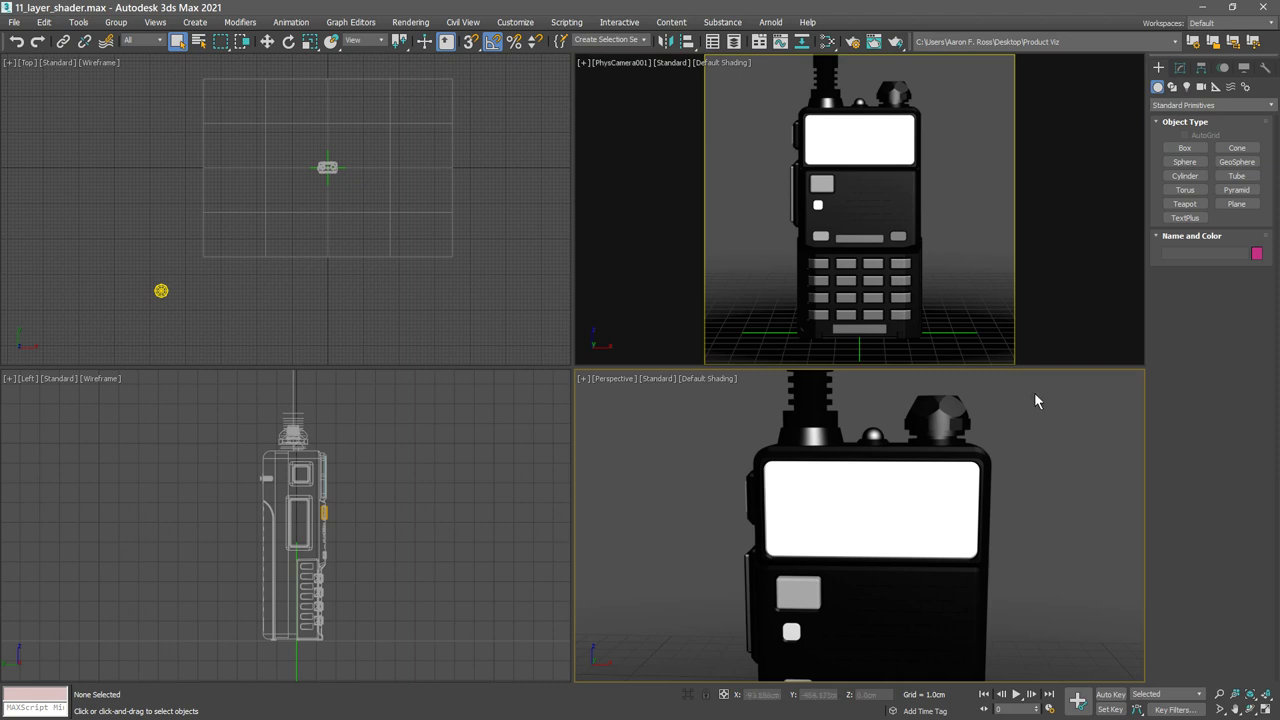
- Start an Arnold RenderView render of the radio, then zoom and orbit the Perspective view closer
{"action": "left_click", "coordinate": [772, 22]}
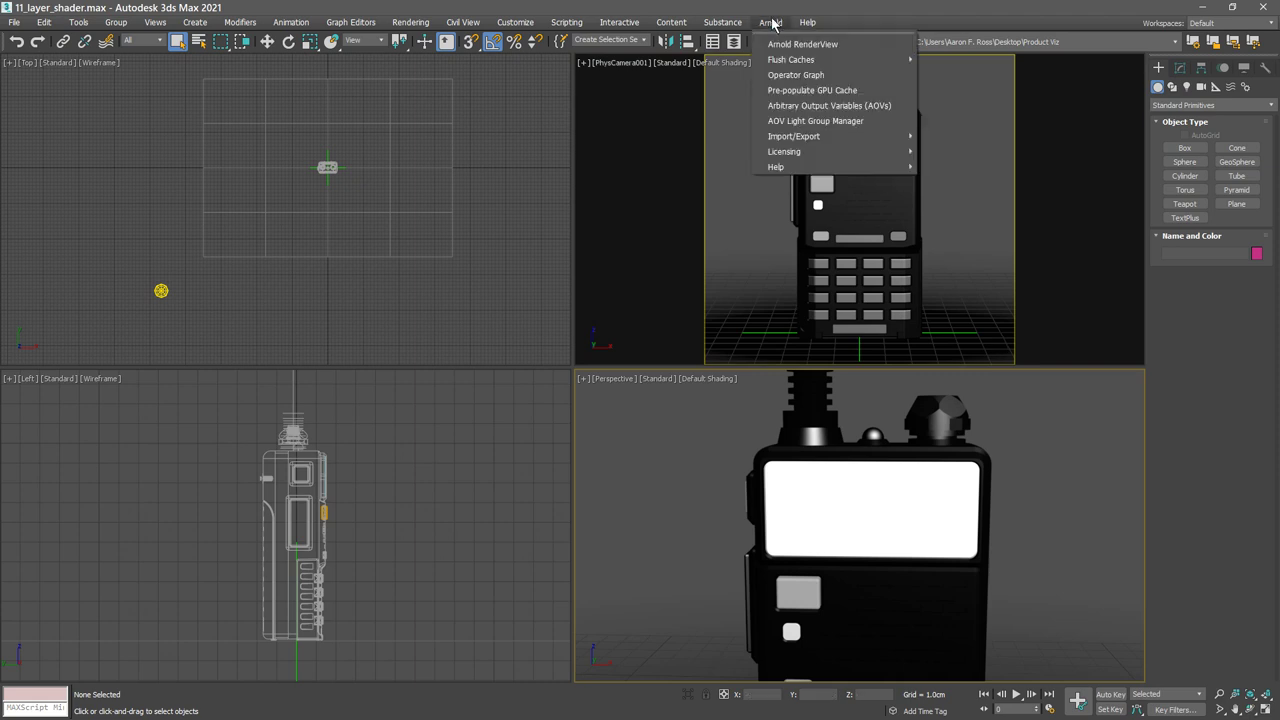
{"action": "left_click", "coordinate": [846, 44]}
{"action": "left_click_drag", "start_coordinate": [880, 338], "coordinate": [974, 84]}
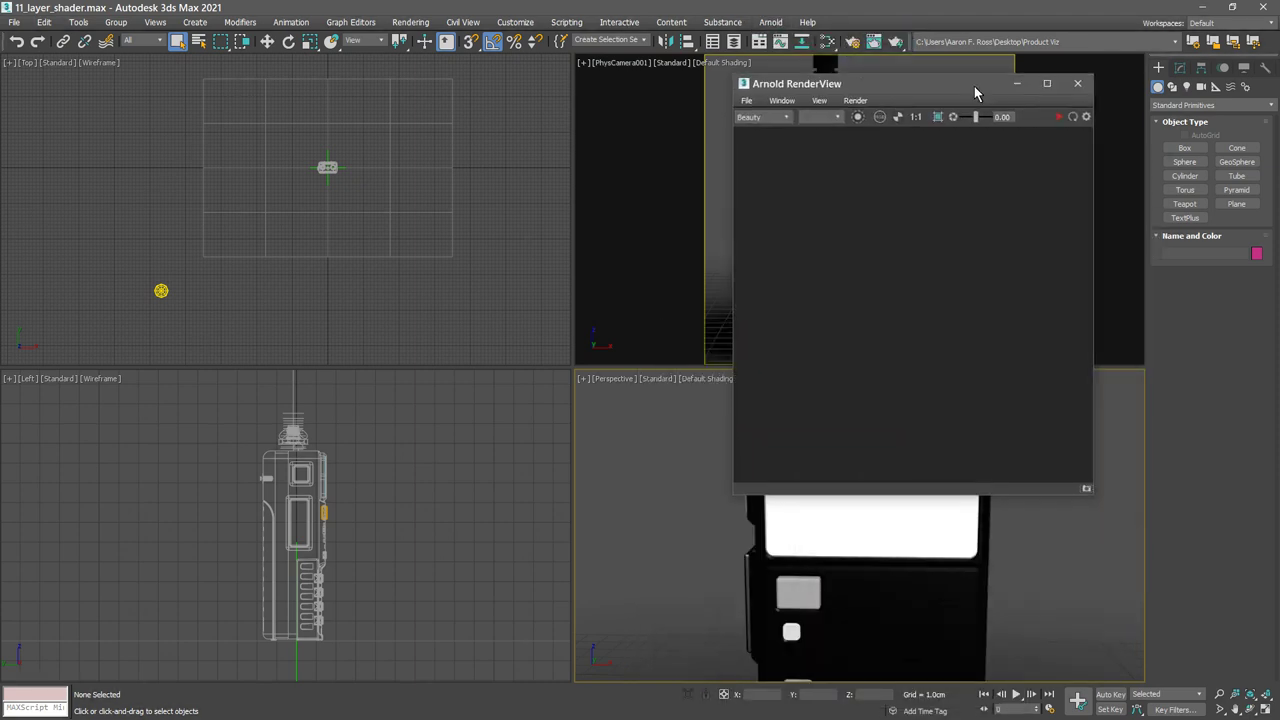
{"action": "left_click", "coordinate": [1059, 116]}
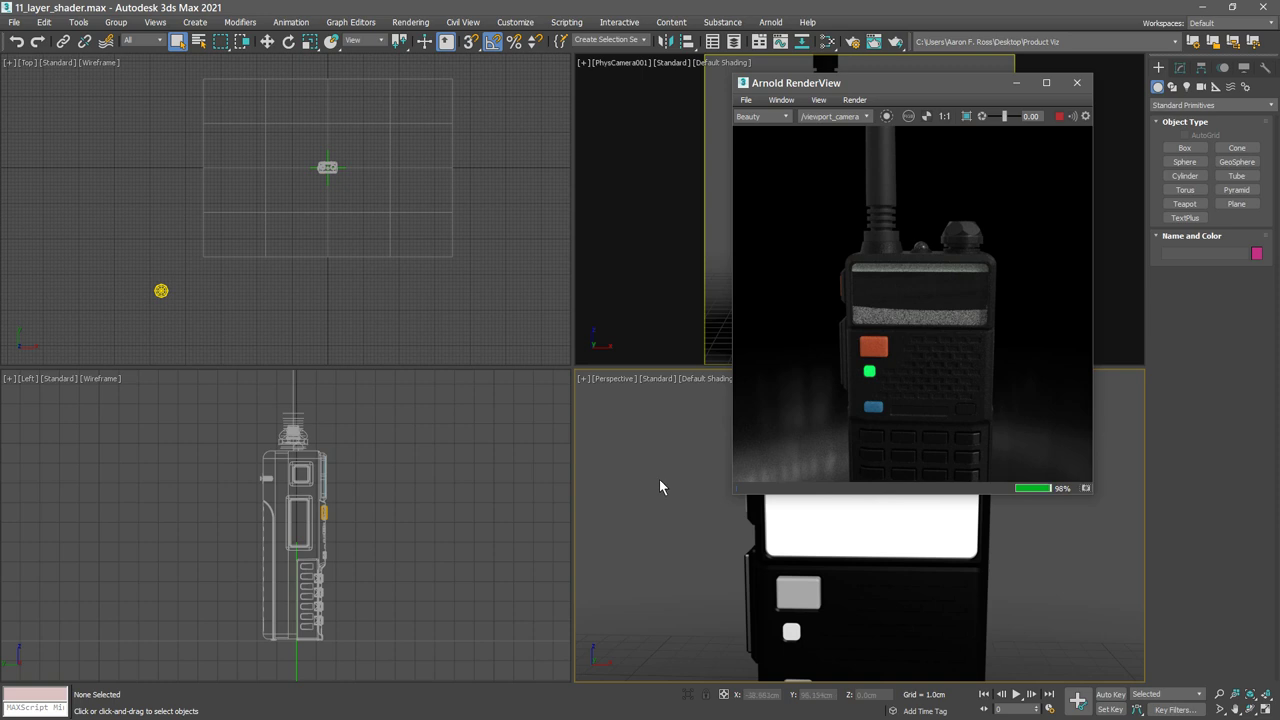
{"action": "scroll", "coordinate": [655, 485], "scroll_direction": "up", "scroll_amount": 2}
{"action": "mouse_move", "coordinate": [662, 489]}
{"action": "middle_mouse_down", "text": "alt"}
{"action": "mouse_move", "coordinate": [680, 491]}
{"action": "mouse_move", "coordinate": [677, 509]}
{"action": "mouse_move", "coordinate": [643, 500]}
{"action": "middle_mouse_up", "text": "alt"}
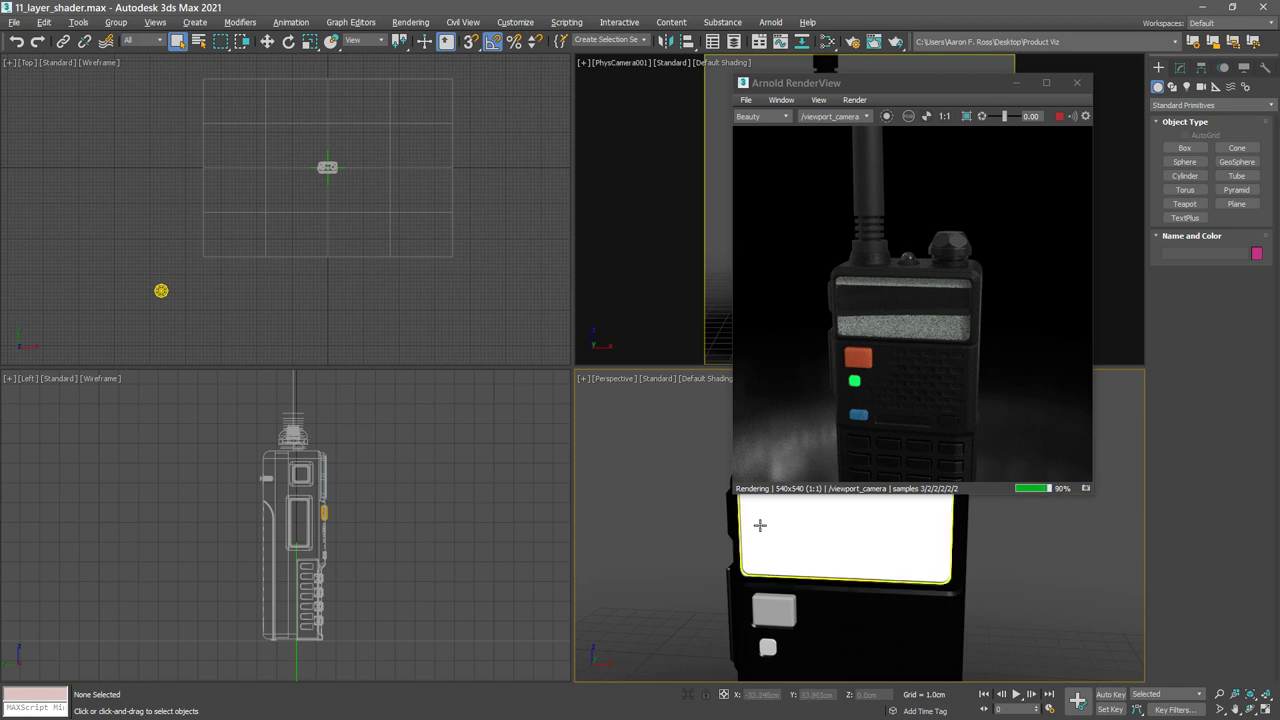
- Move the display glass to a Y position of 1.687 cm
{"action": "left_click", "coordinate": [757, 524]}
{"action": "left_click", "coordinate": [267, 41]}
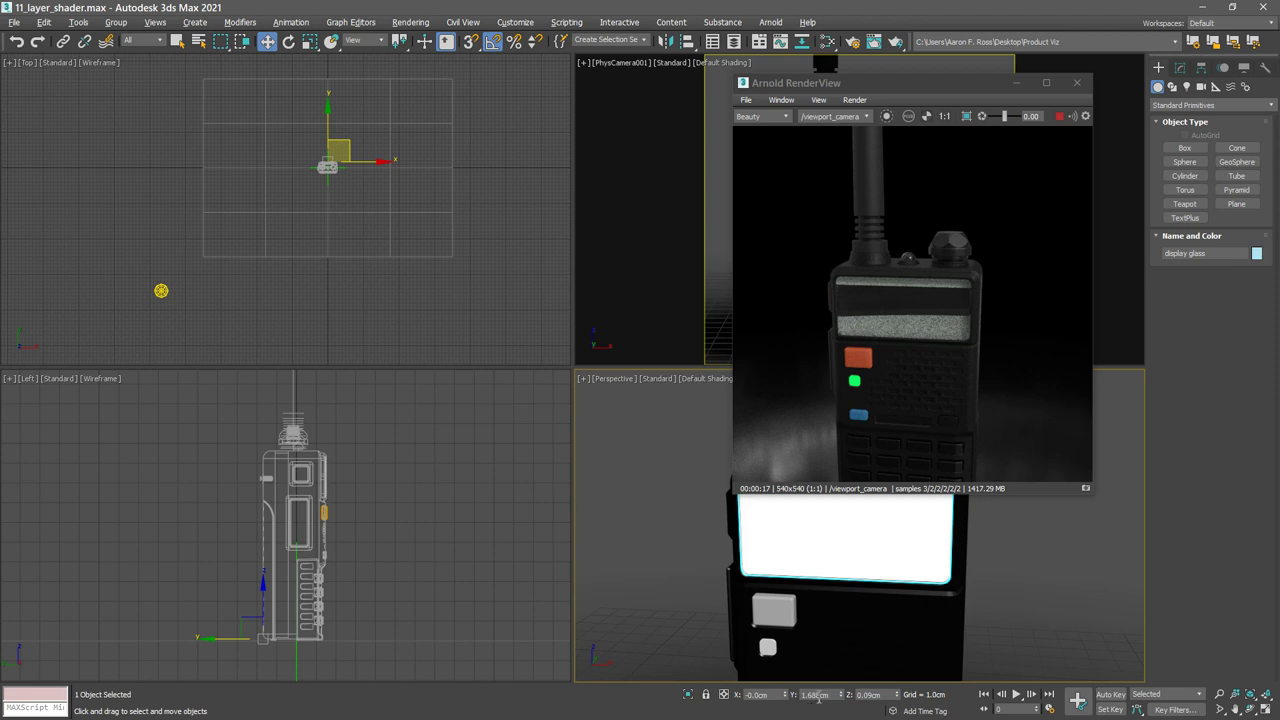
{"action": "left_click", "coordinate": [818, 695]}
{"action": "key", "text": "BackSpace"}
{"action": "type", "text": "7"}
{"action": "key", "text": "Return"}
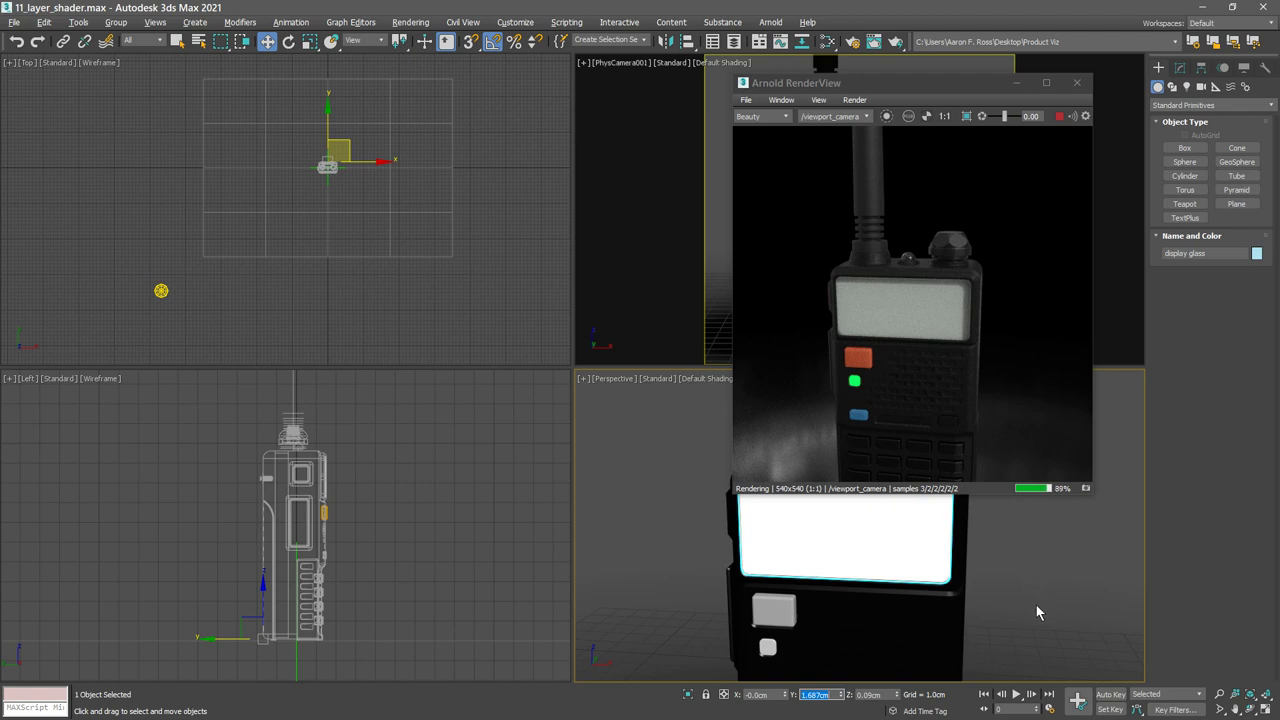
- Frame keypad button button_01 close up in Perspective, then close Arnold RenderView
{"action": "middle_click_drag", "start_coordinate": [1037, 617], "coordinate": [955, 570]}
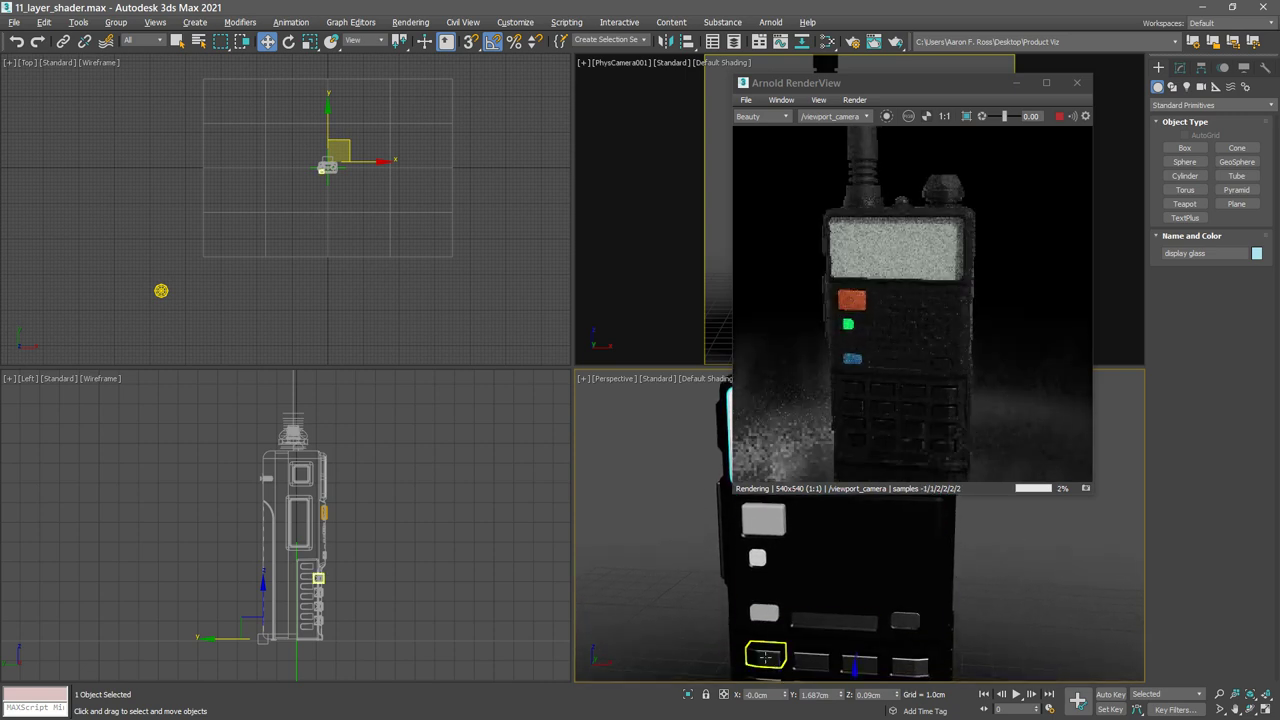
{"action": "left_click", "coordinate": [765, 655]}
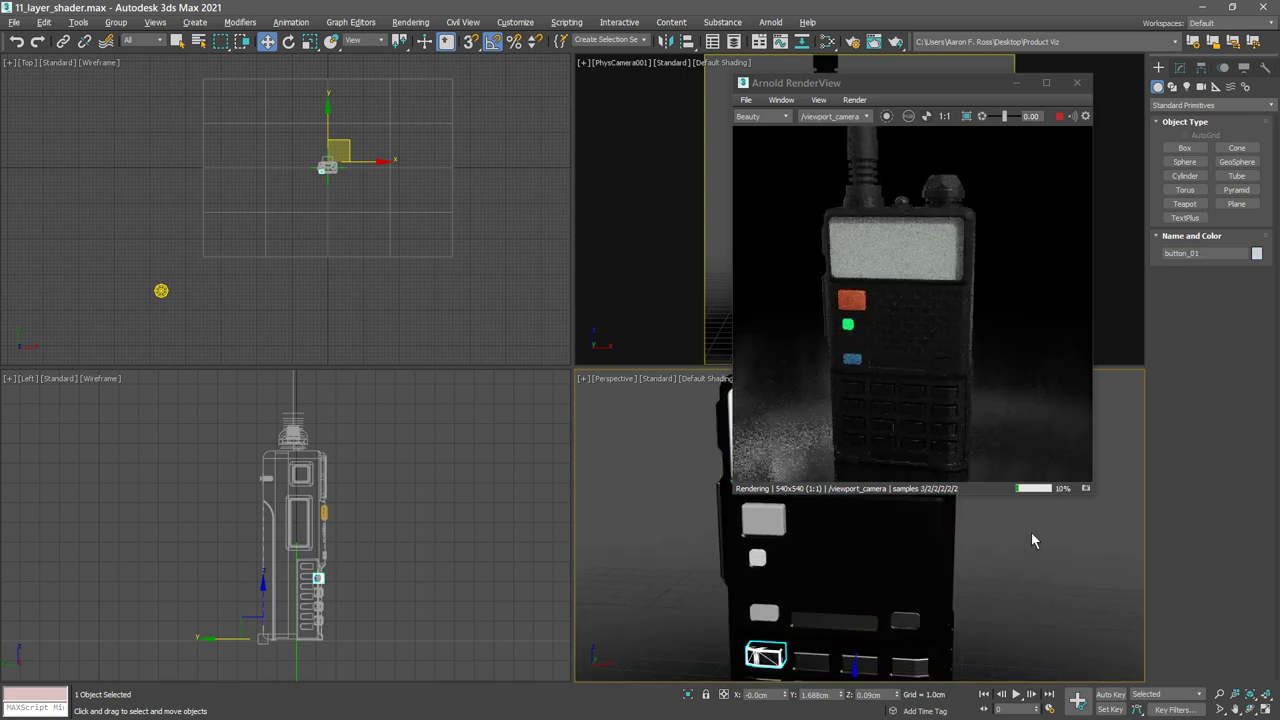
{"action": "key", "text": "z"}
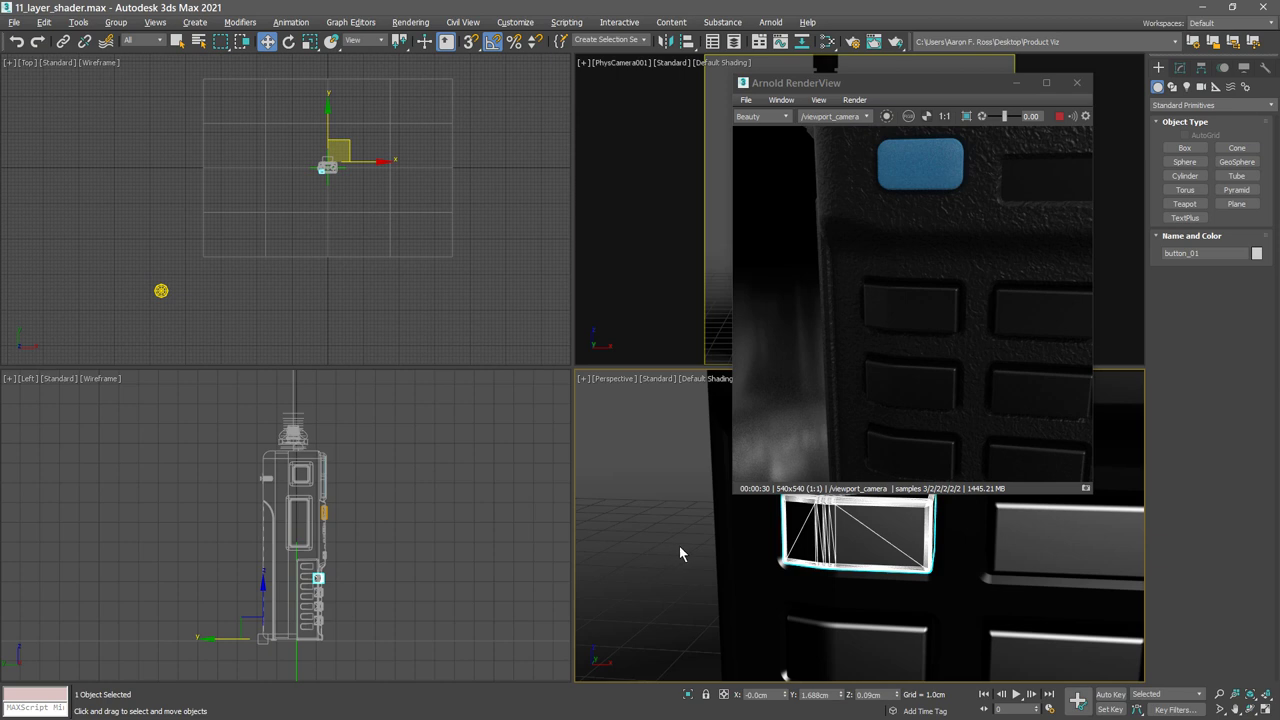
{"action": "left_click", "coordinate": [1078, 86]}
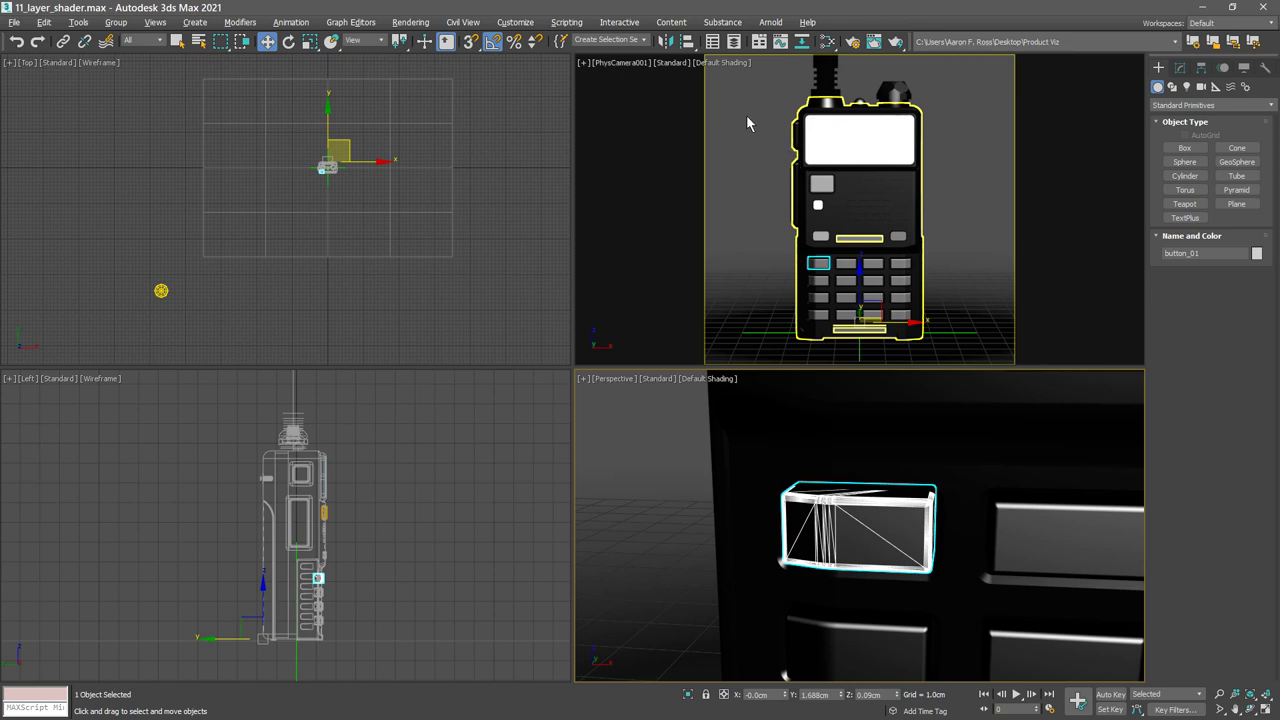
- Delete Unwrap UVW from the 'textured objects' selection set, then select button_01
{"action": "left_click", "coordinate": [643, 40]}
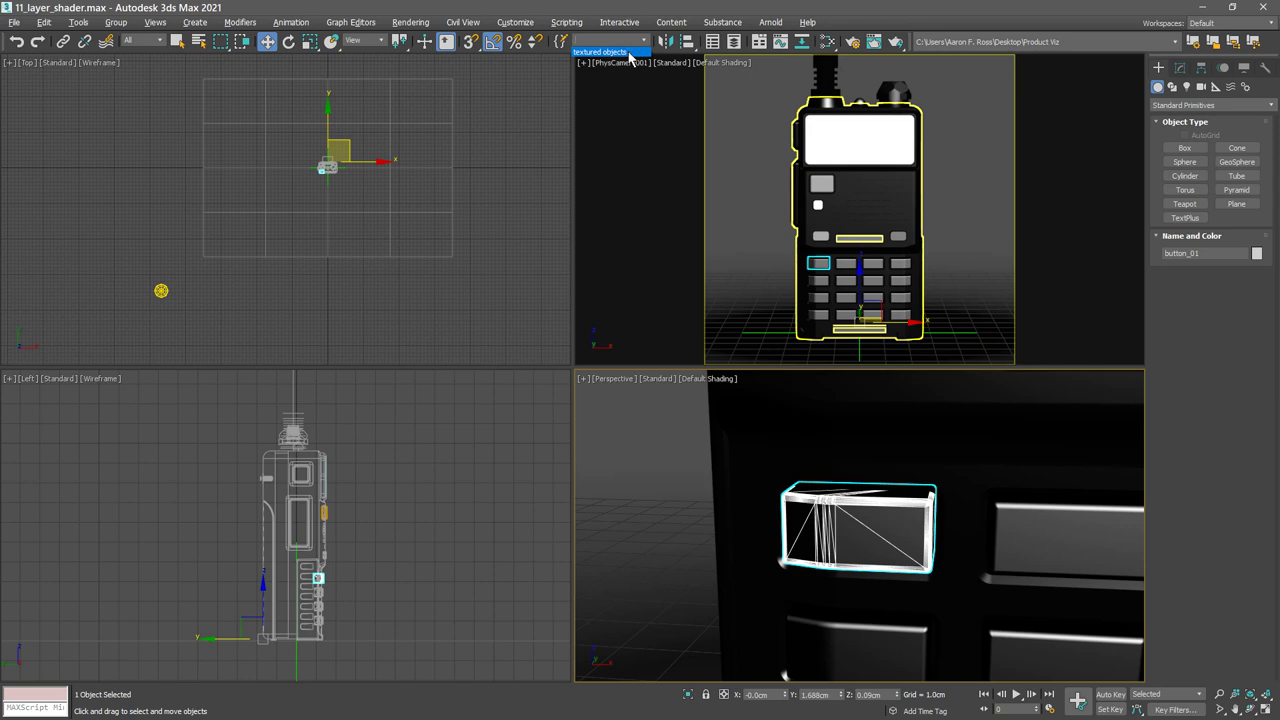
{"action": "left_click", "coordinate": [630, 53]}
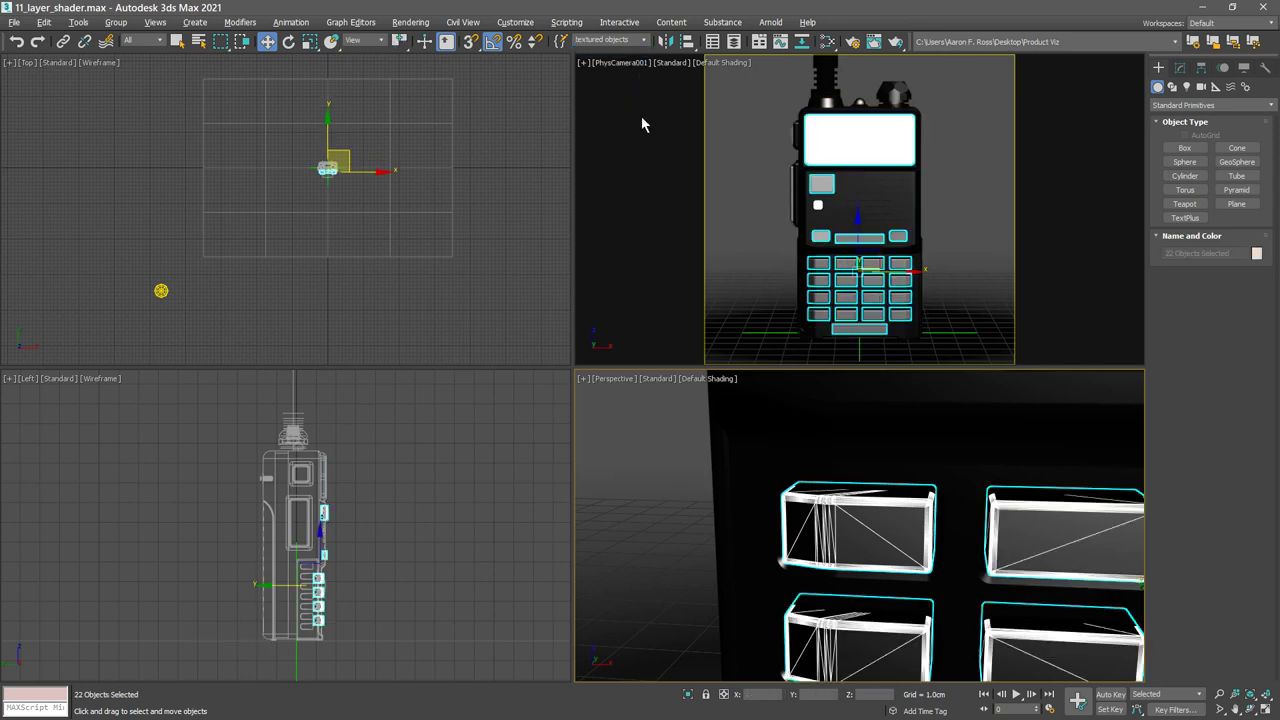
{"action": "left_click", "coordinate": [1179, 67]}
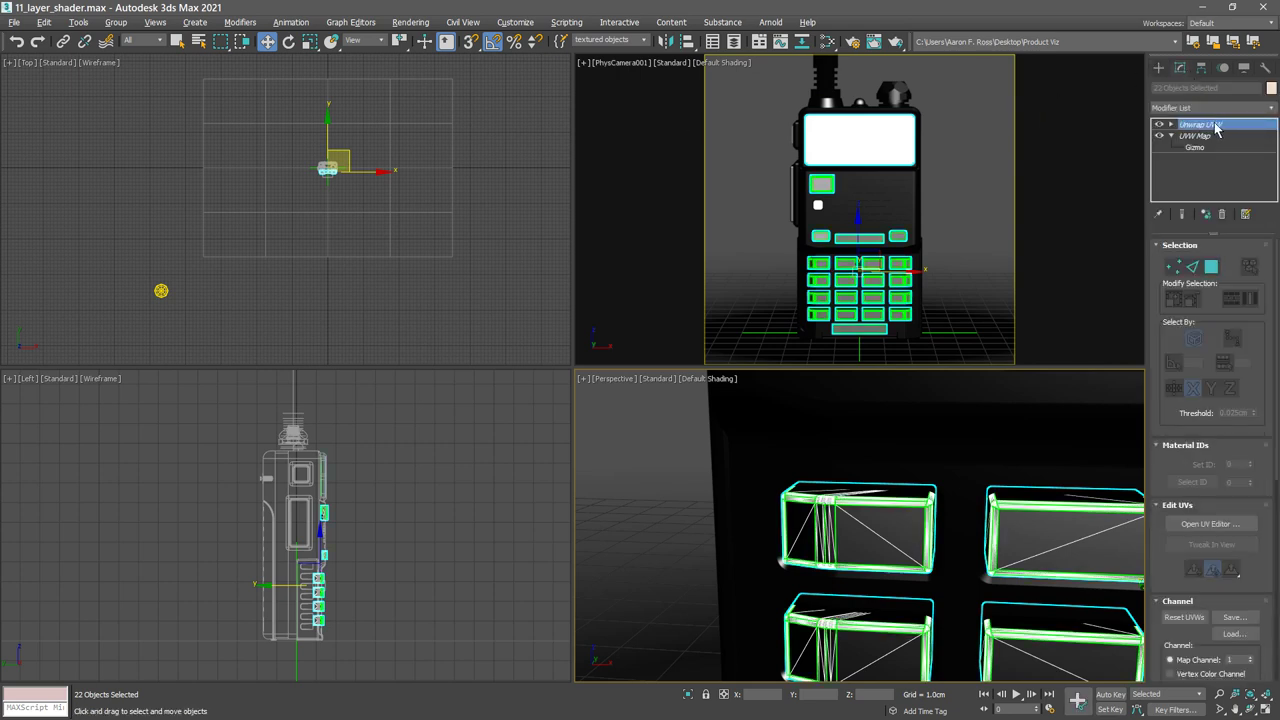
{"action": "left_click", "coordinate": [1221, 215]}
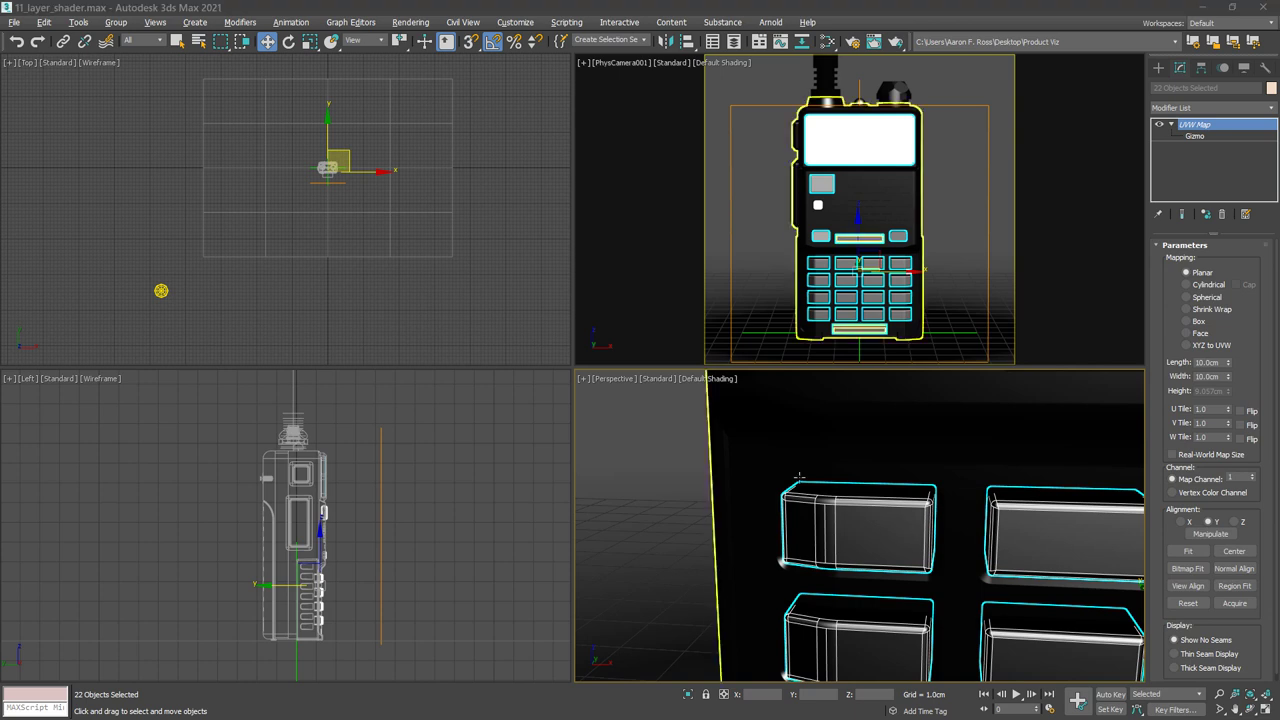
{"action": "left_click", "coordinate": [640, 431]}
{"action": "left_click", "coordinate": [862, 524]}
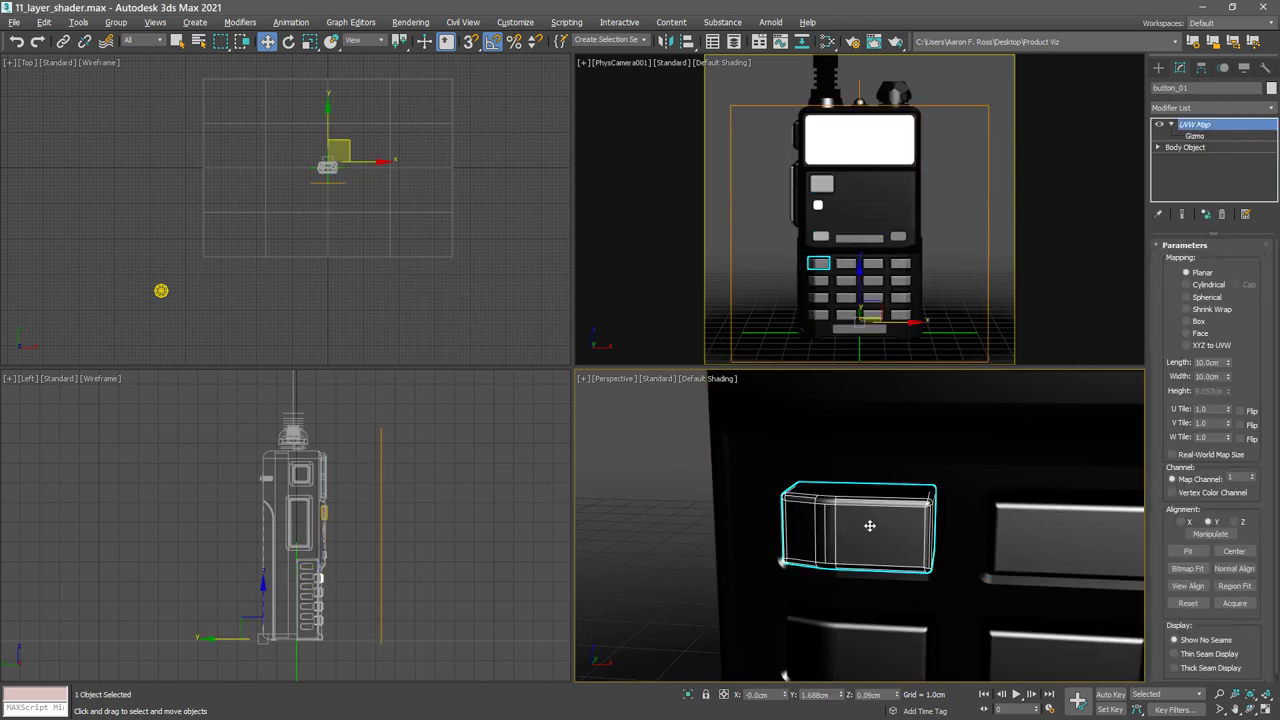
- Load button_01's plastic hard black material into the Slate Material Editor
{"action": "left_click", "coordinate": [824, 44]}
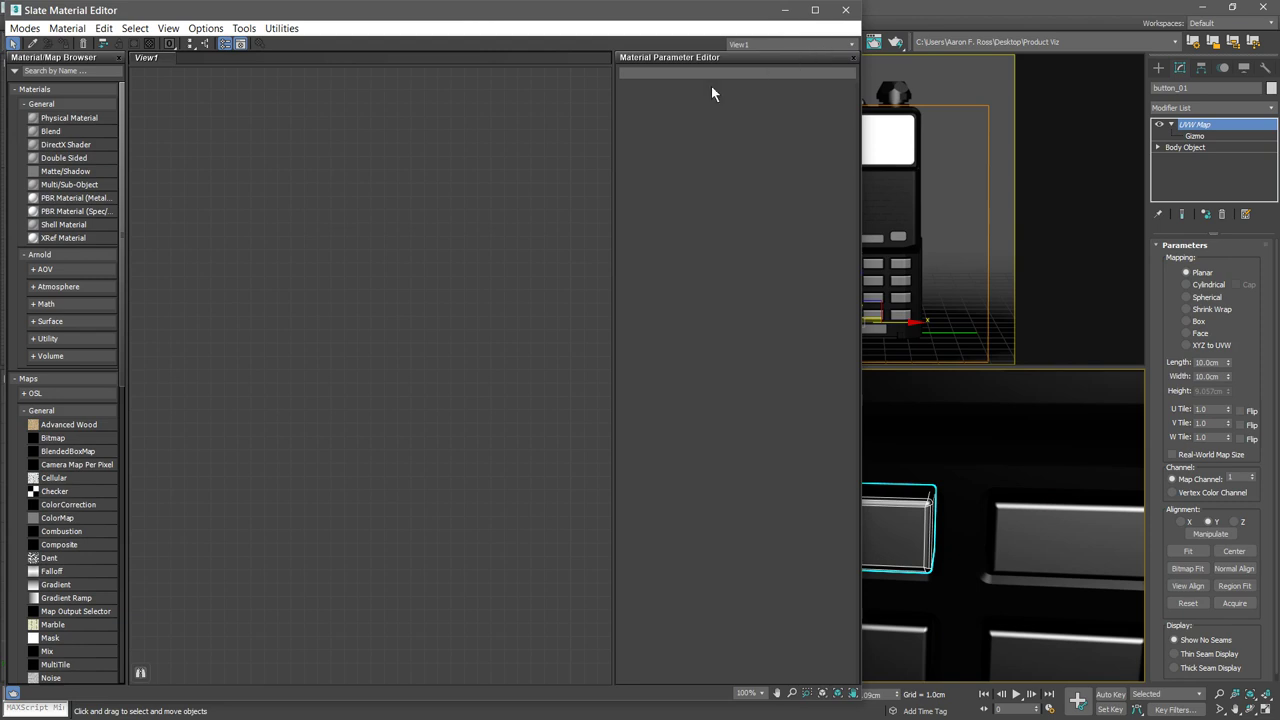
{"action": "left_click", "coordinate": [67, 28]}
{"action": "left_click", "coordinate": [156, 62]}
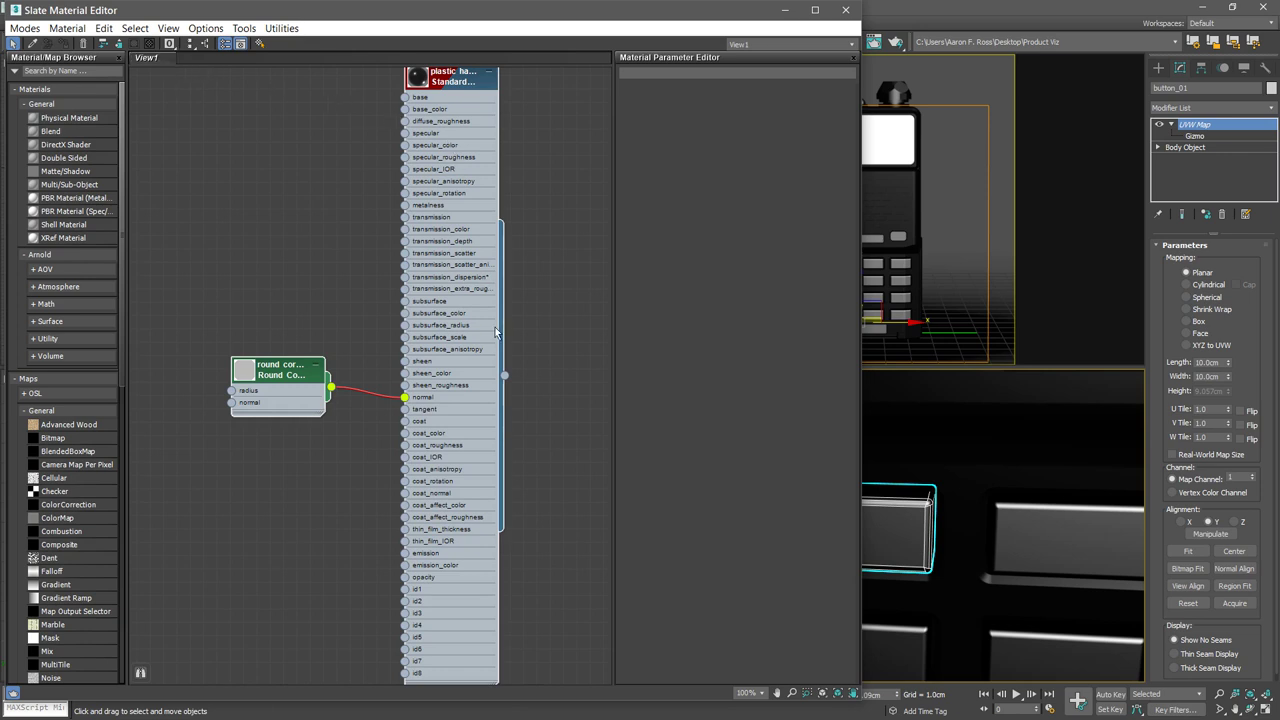
{"action": "double_click", "coordinate": [478, 277]}
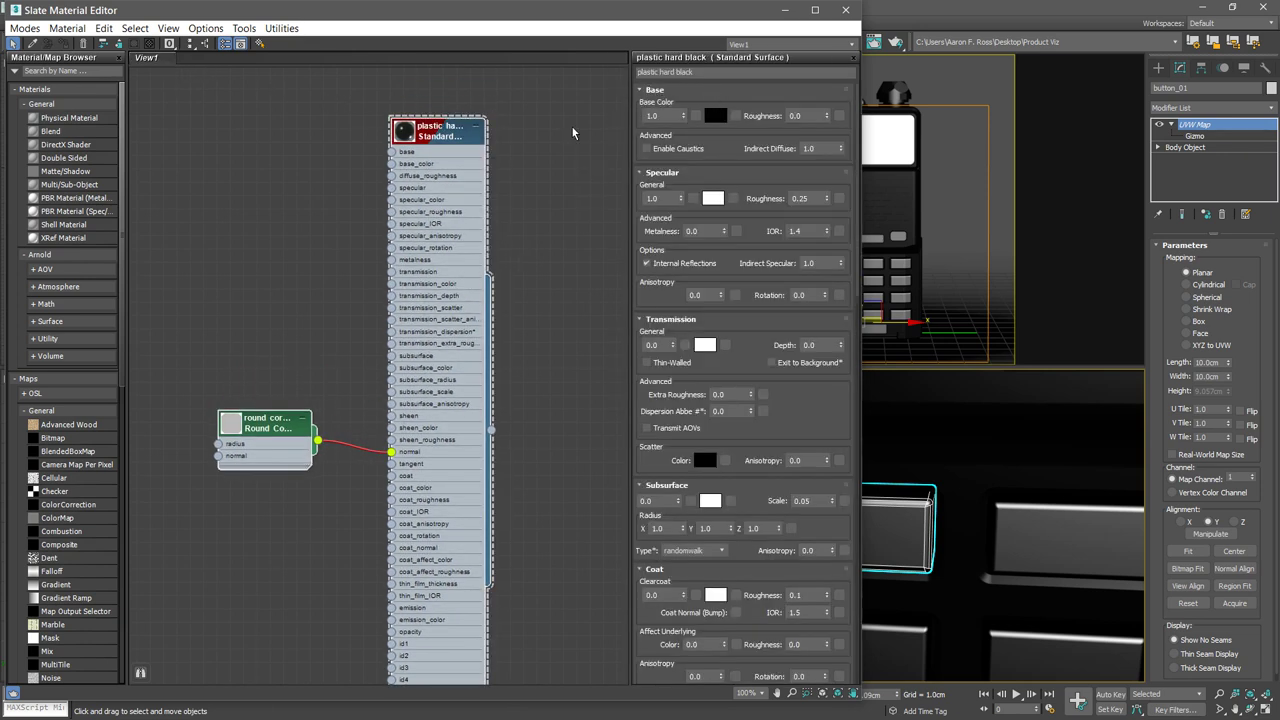
{"action": "left_click", "coordinate": [575, 185]}
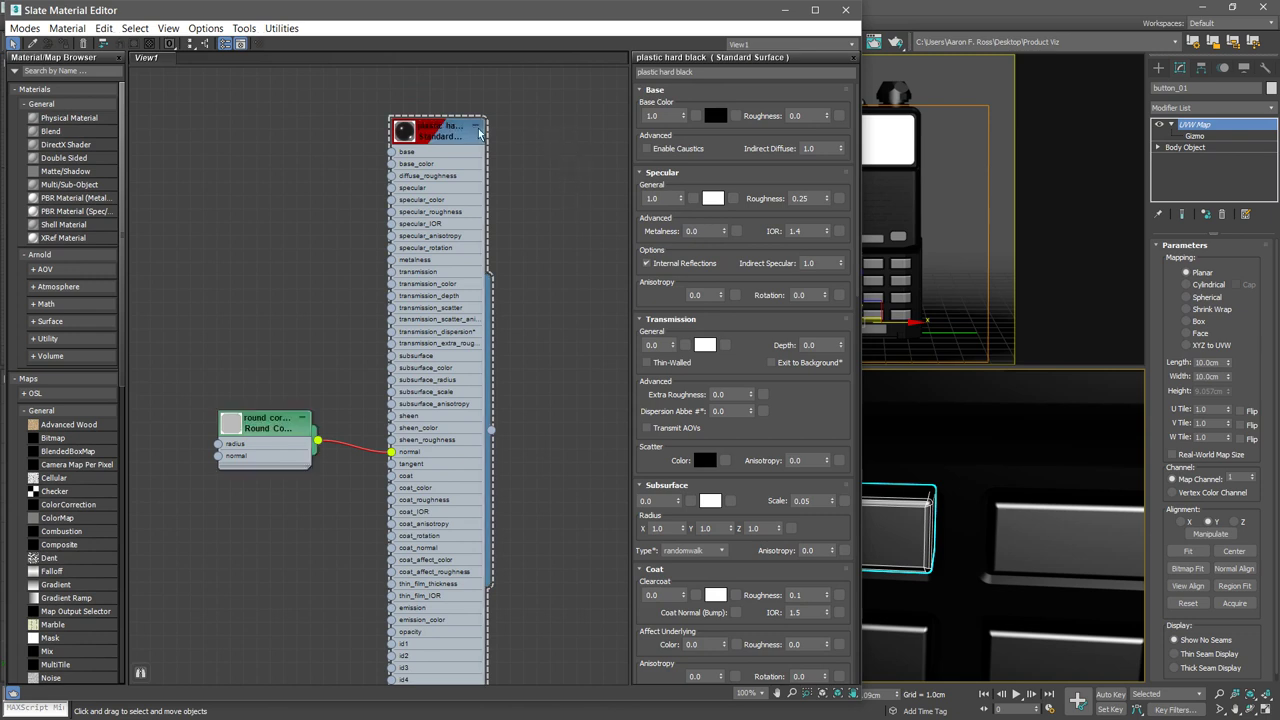
{"action": "left_click", "coordinate": [440, 137]}
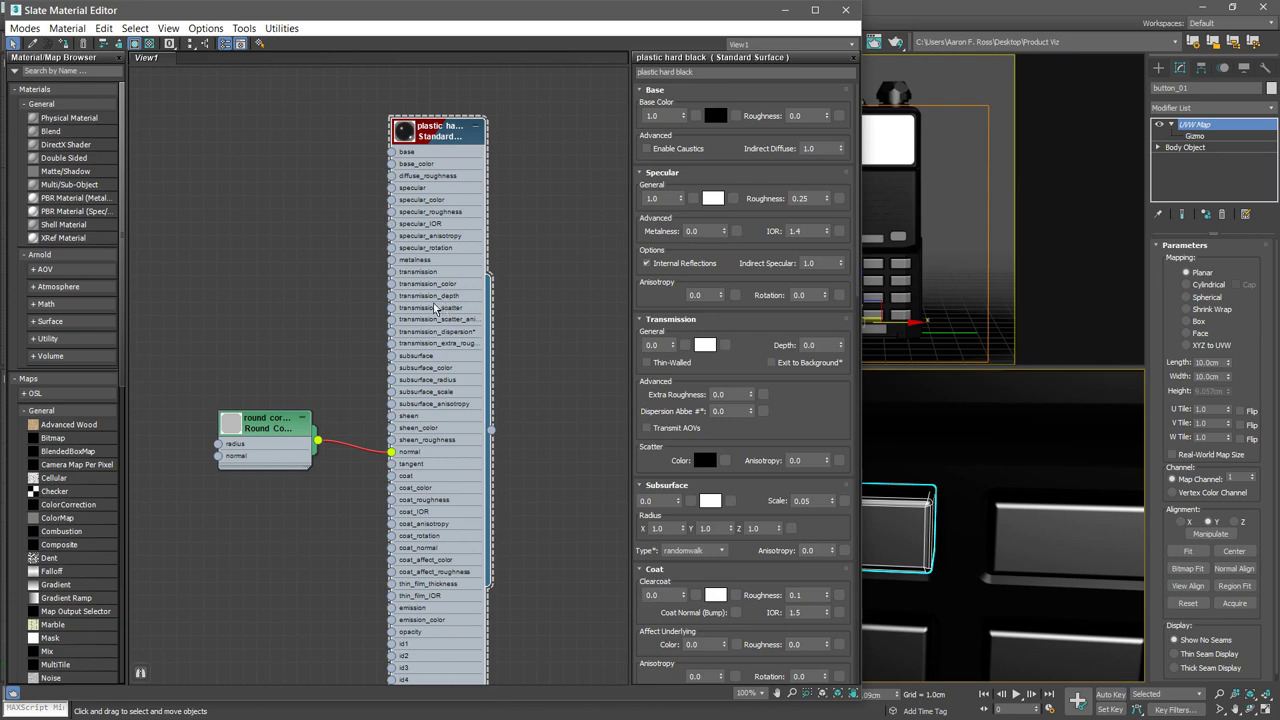
- Clone the plastic hard black node and disconnect the round-corners map from the copy
{"action": "mouse_move", "coordinate": [445, 308]}
{"action": "left_mouse_down", "text": "shift"}
{"action": "mouse_move", "coordinate": [525, 266]}
{"action": "mouse_move", "coordinate": [575, 268]}
{"action": "left_mouse_up", "text": "shift"}
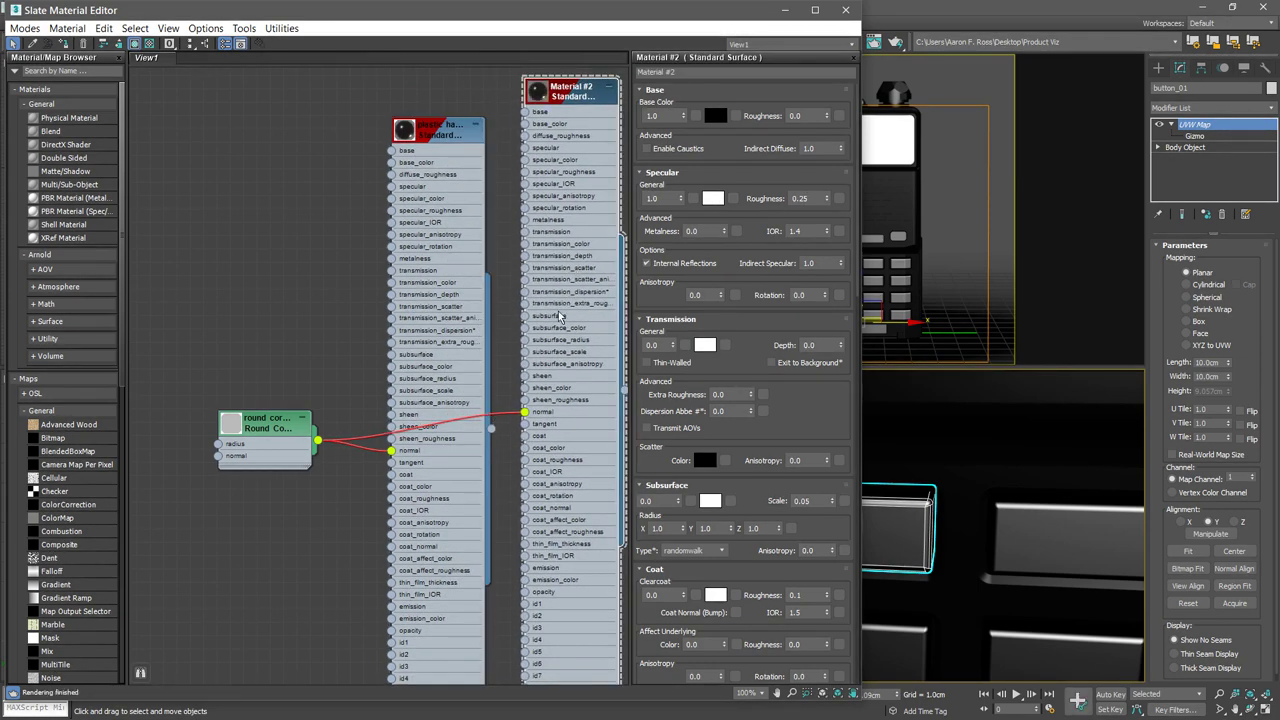
{"action": "left_click_drag", "start_coordinate": [524, 412], "coordinate": [508, 408]}
{"action": "left_click", "coordinate": [680, 73]}
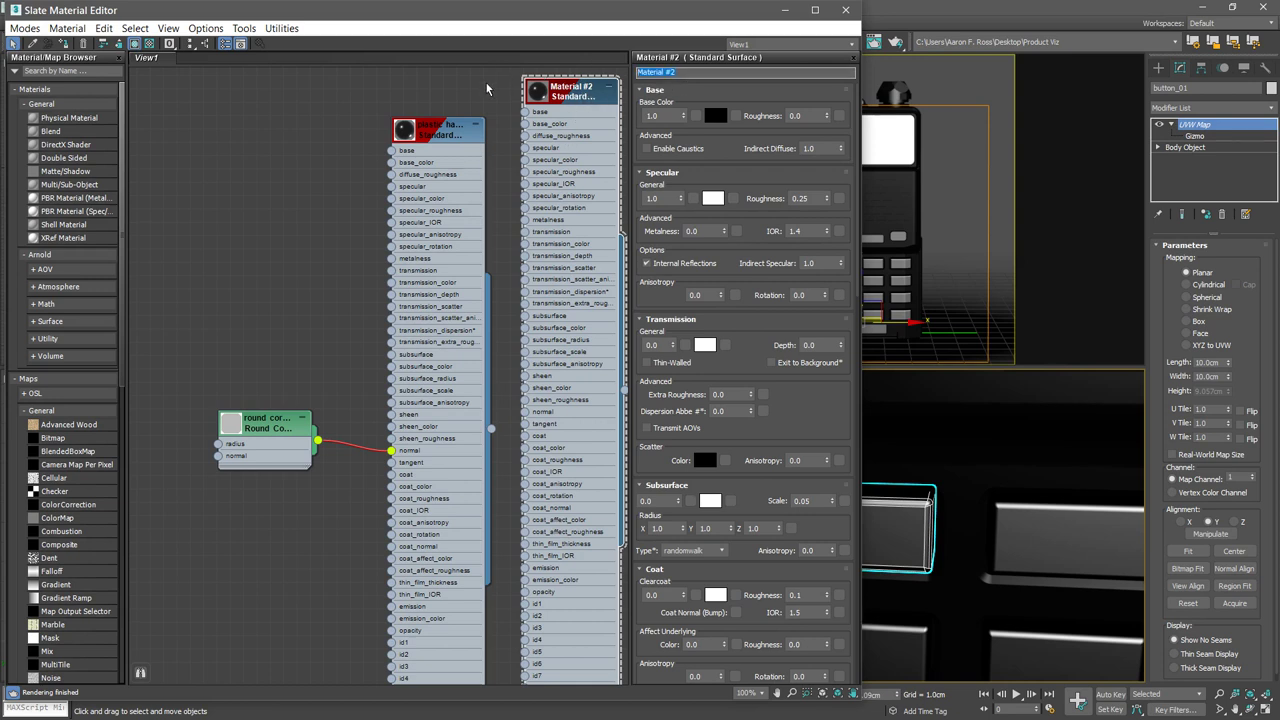
- Rename the copy 'label white', assign it to button_01, and give it white base colour and roughness 1.0
{"action": "type", "text": "label white"}
{"action": "left_click", "coordinate": [63, 45]}
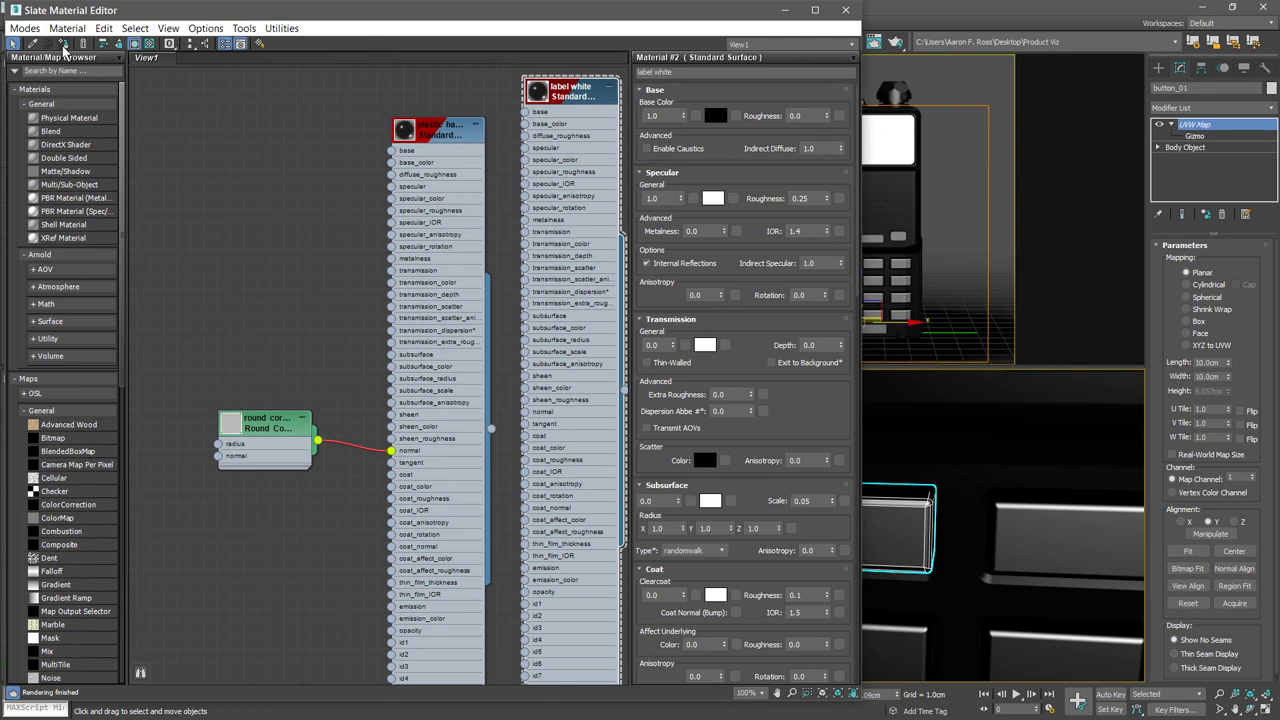
{"action": "left_click", "coordinate": [715, 117]}
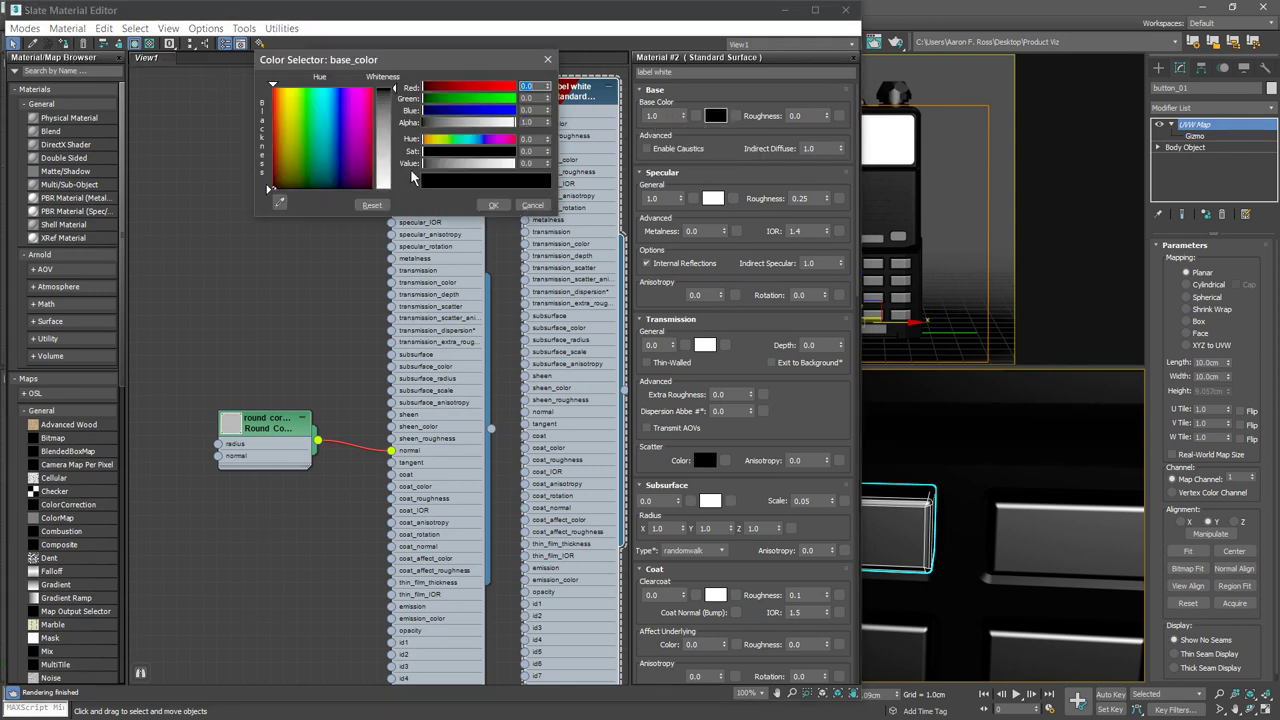
{"action": "left_click_drag", "start_coordinate": [424, 164], "coordinate": [516, 164]}
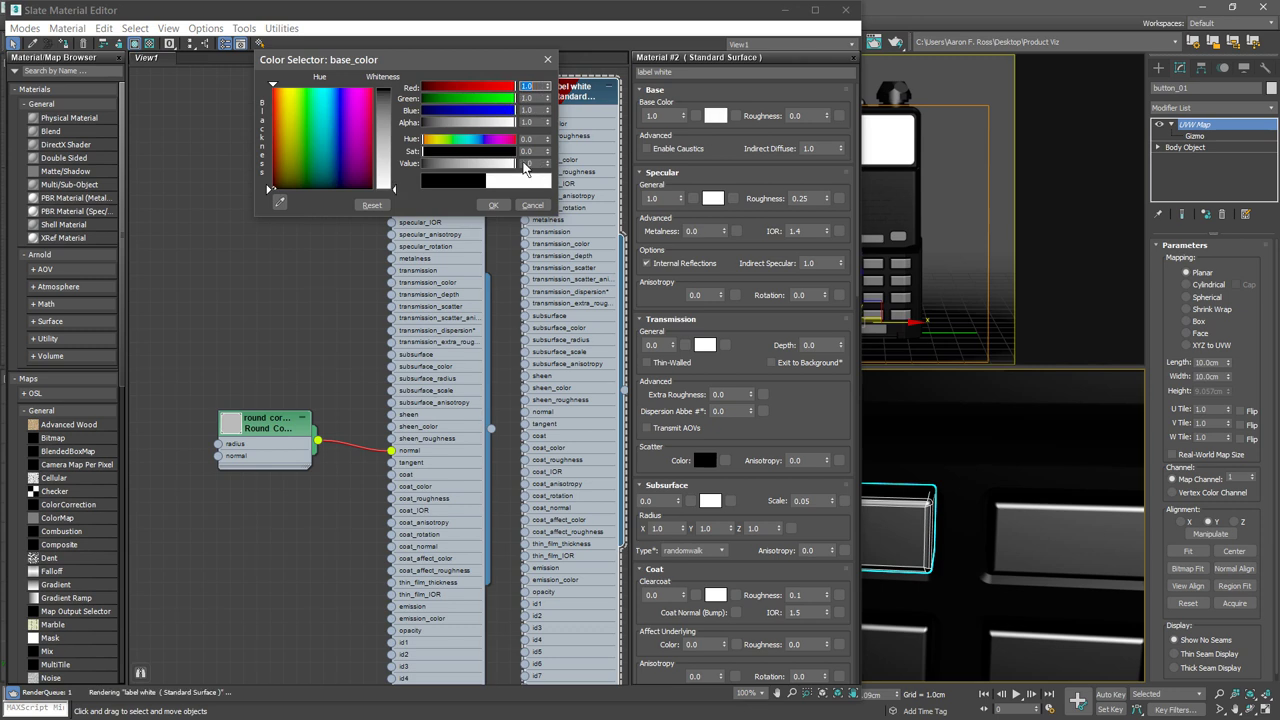
{"action": "left_click", "coordinate": [494, 205]}
{"action": "double_click", "coordinate": [814, 198]}
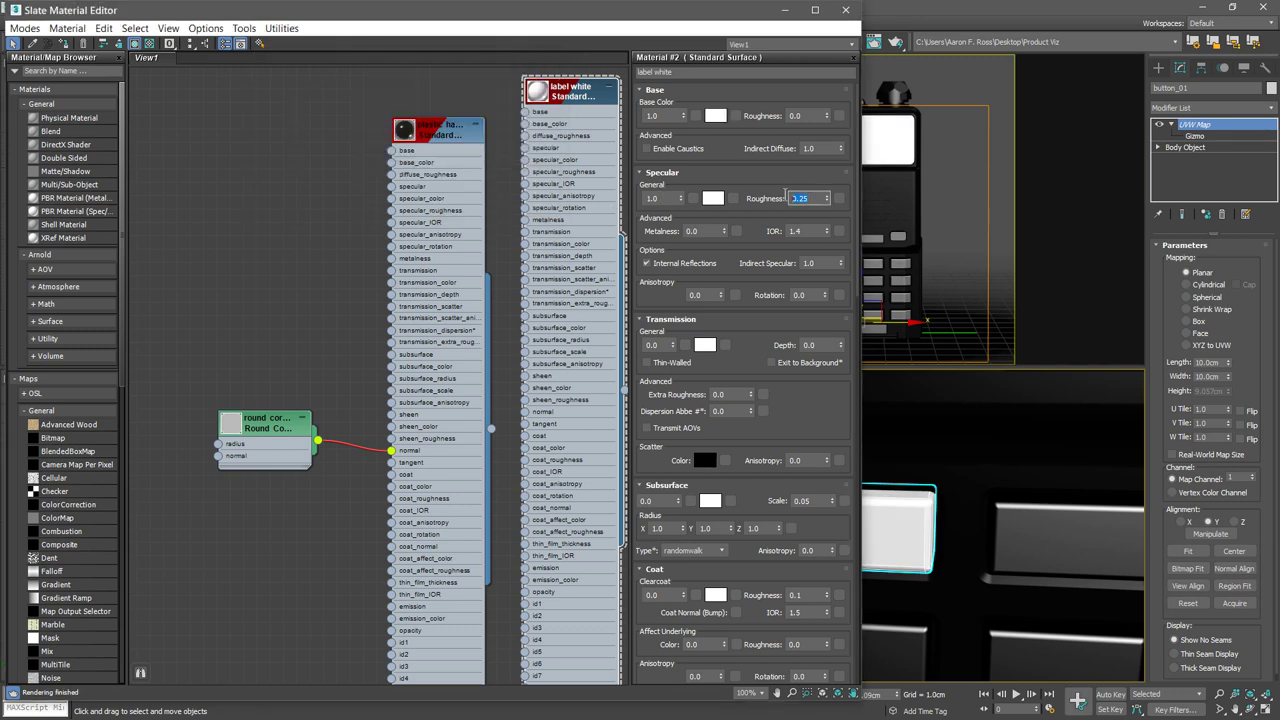
{"action": "key", "text": "Return"}
- Start an interactive Arnold RenderView render and turn on Pixel value readouts
{"action": "left_click", "coordinate": [788, 12]}
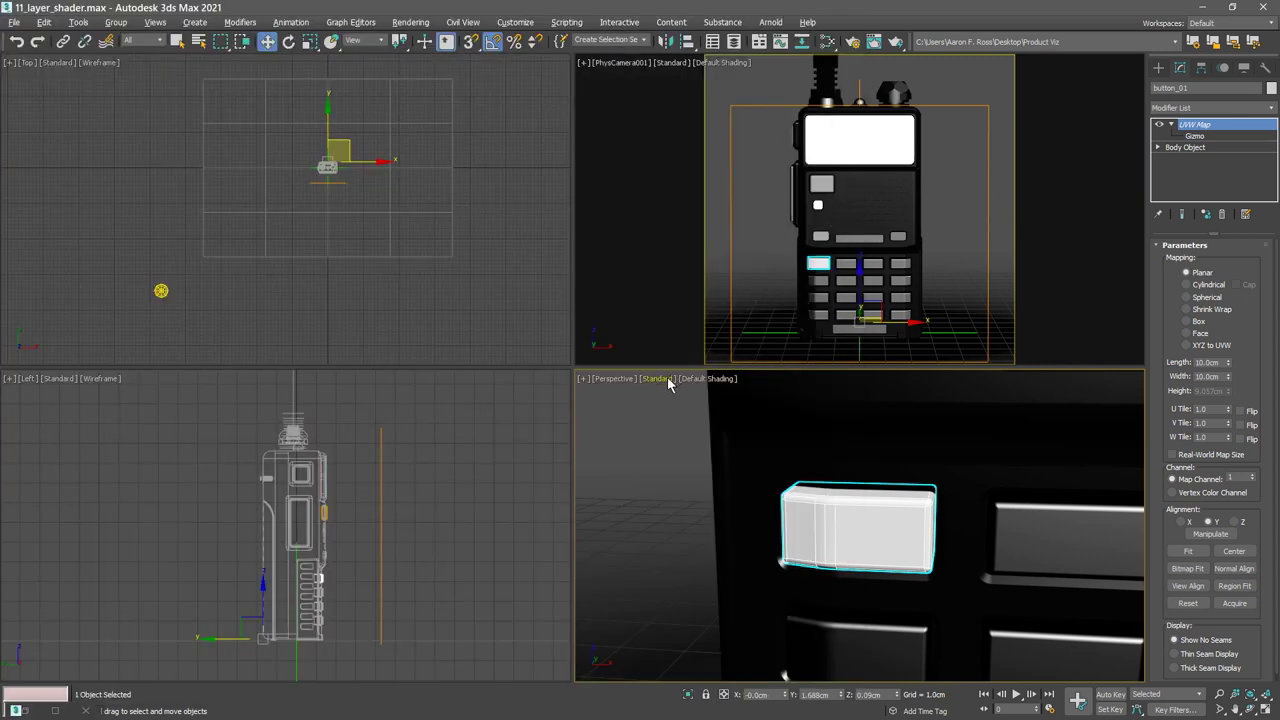
{"action": "left_click", "coordinate": [665, 402]}
{"action": "left_click", "coordinate": [771, 22]}
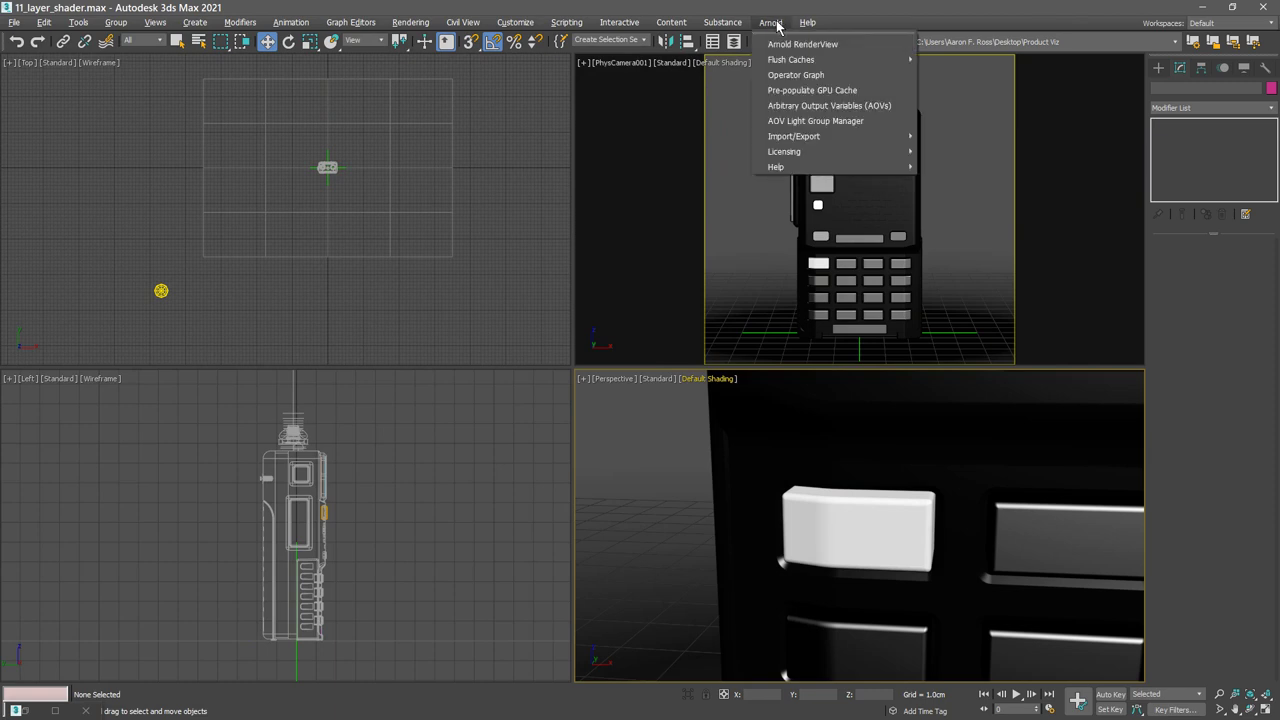
{"action": "left_click", "coordinate": [853, 46]}
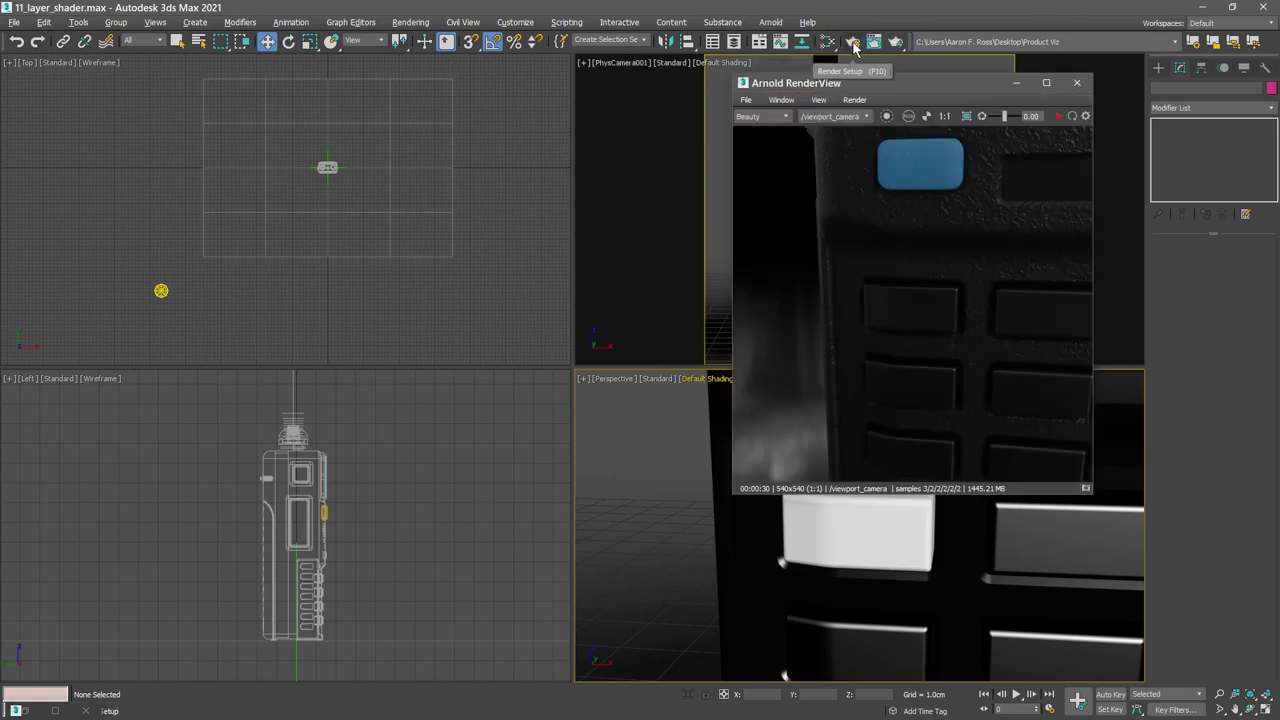
{"action": "left_click", "coordinate": [1058, 118]}
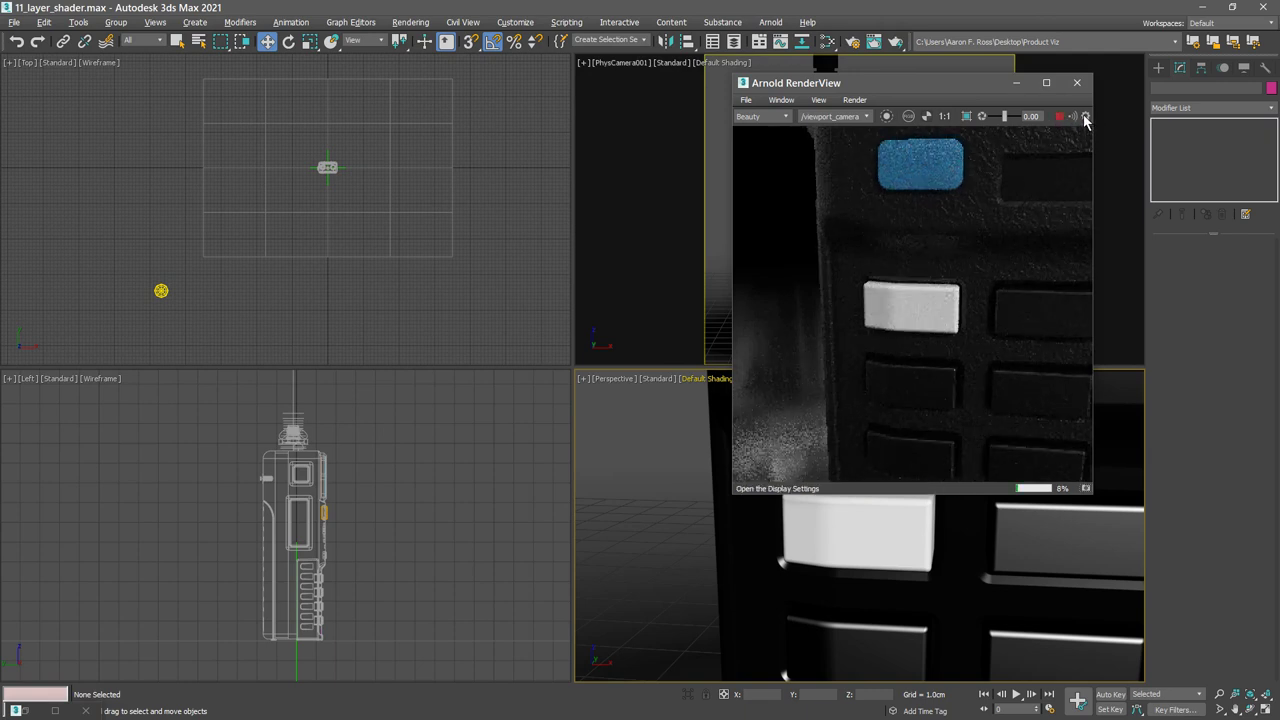
{"action": "left_click", "coordinate": [1087, 118]}
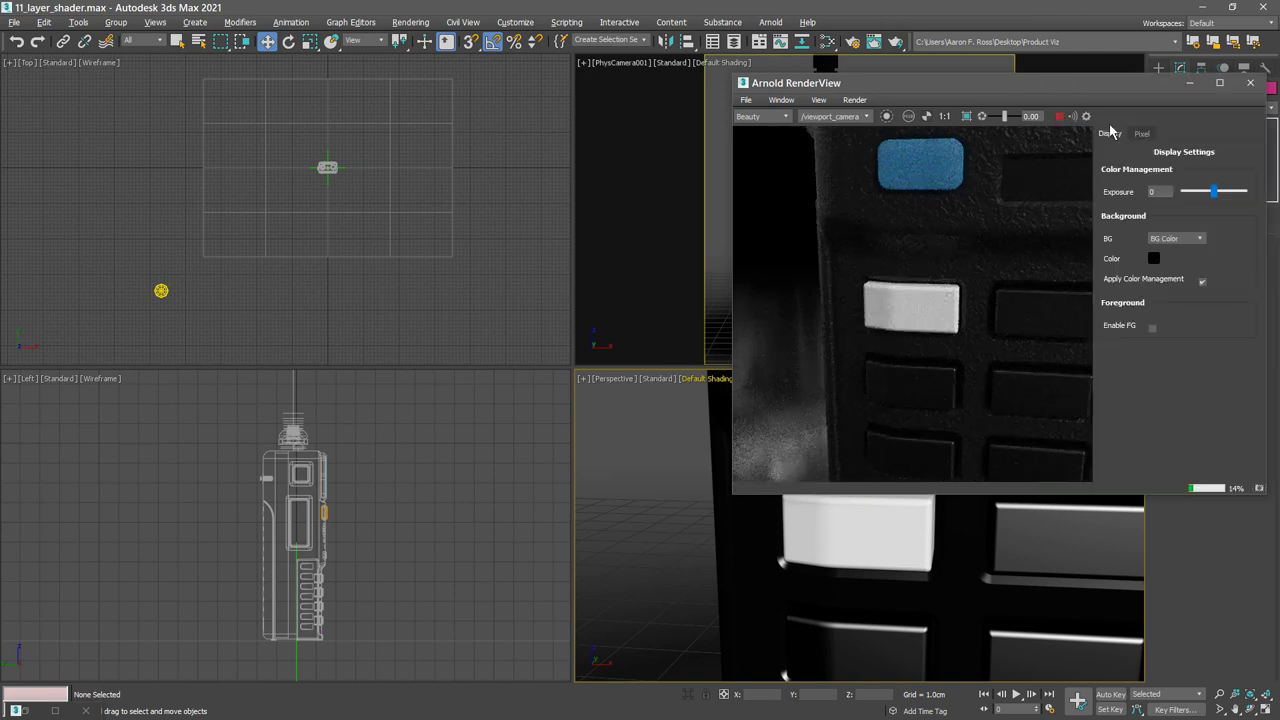
{"action": "left_click", "coordinate": [1143, 135]}
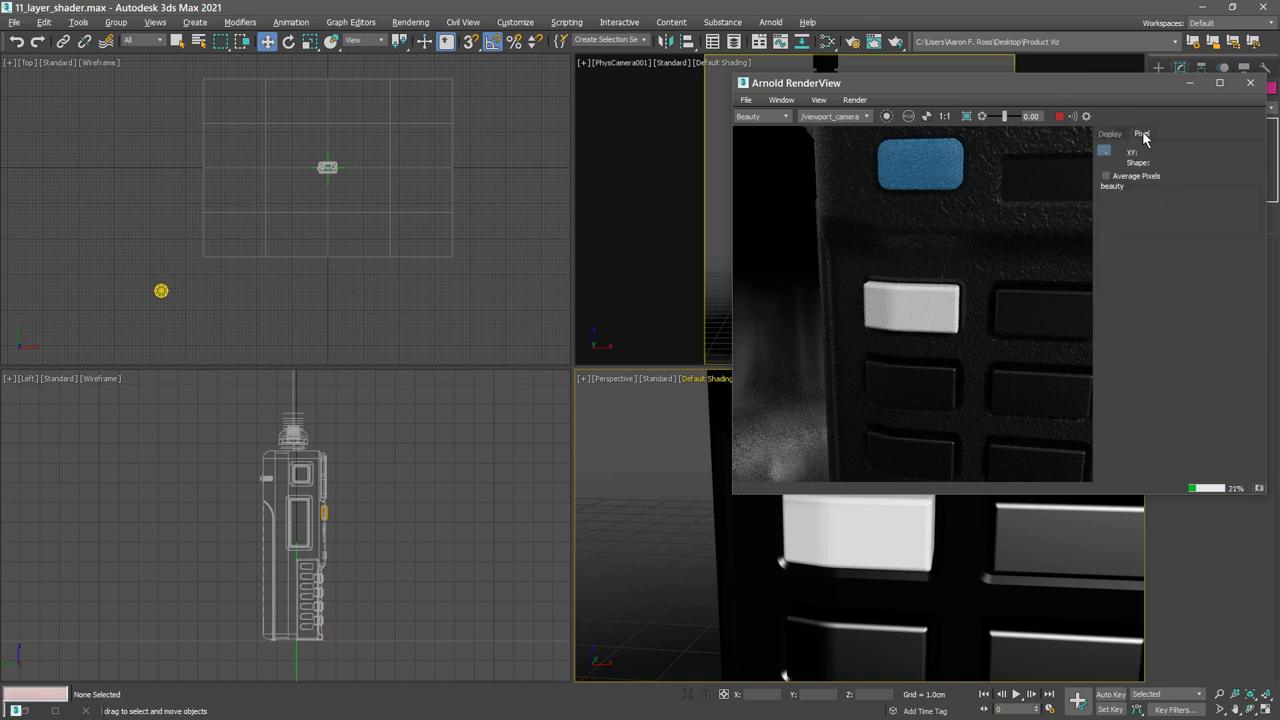
{"action": "mouse_move", "coordinate": [1000, 300]}
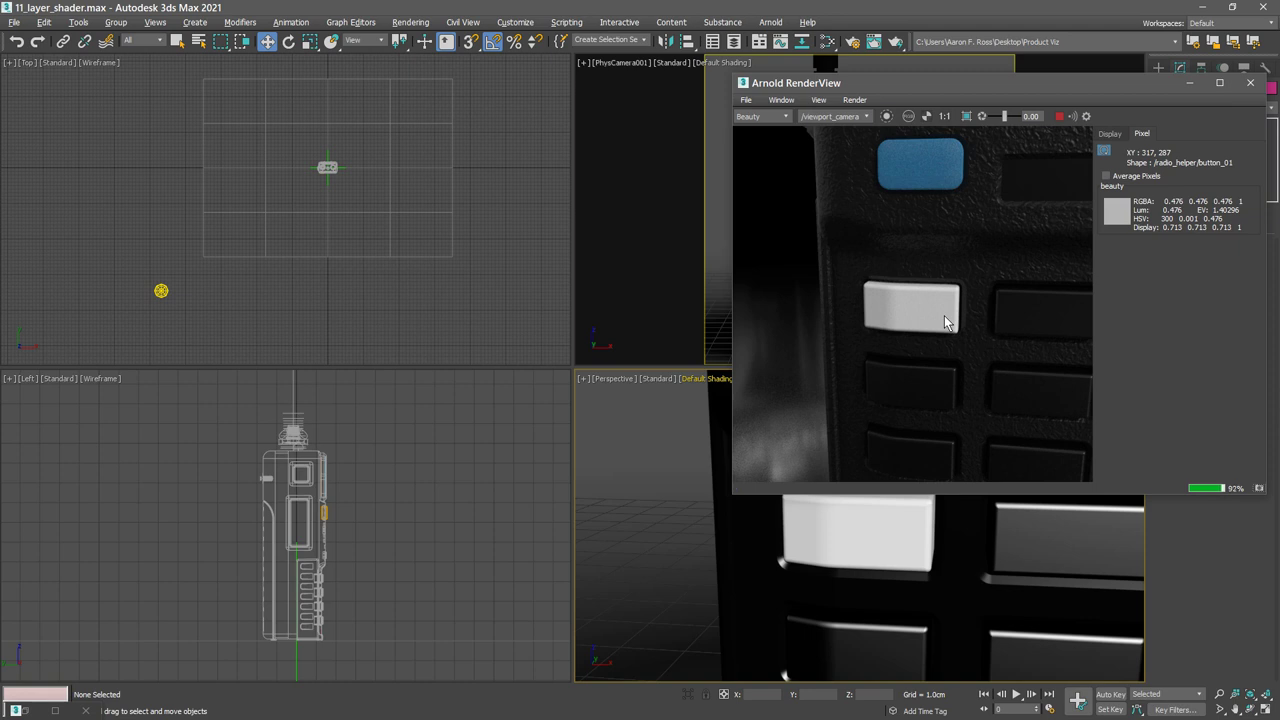
- Raise the skydome light's exposure from 1.8 to 2.3 and close the pixel readout panel
{"action": "left_click_drag", "start_coordinate": [980, 83], "coordinate": [832, 81]}
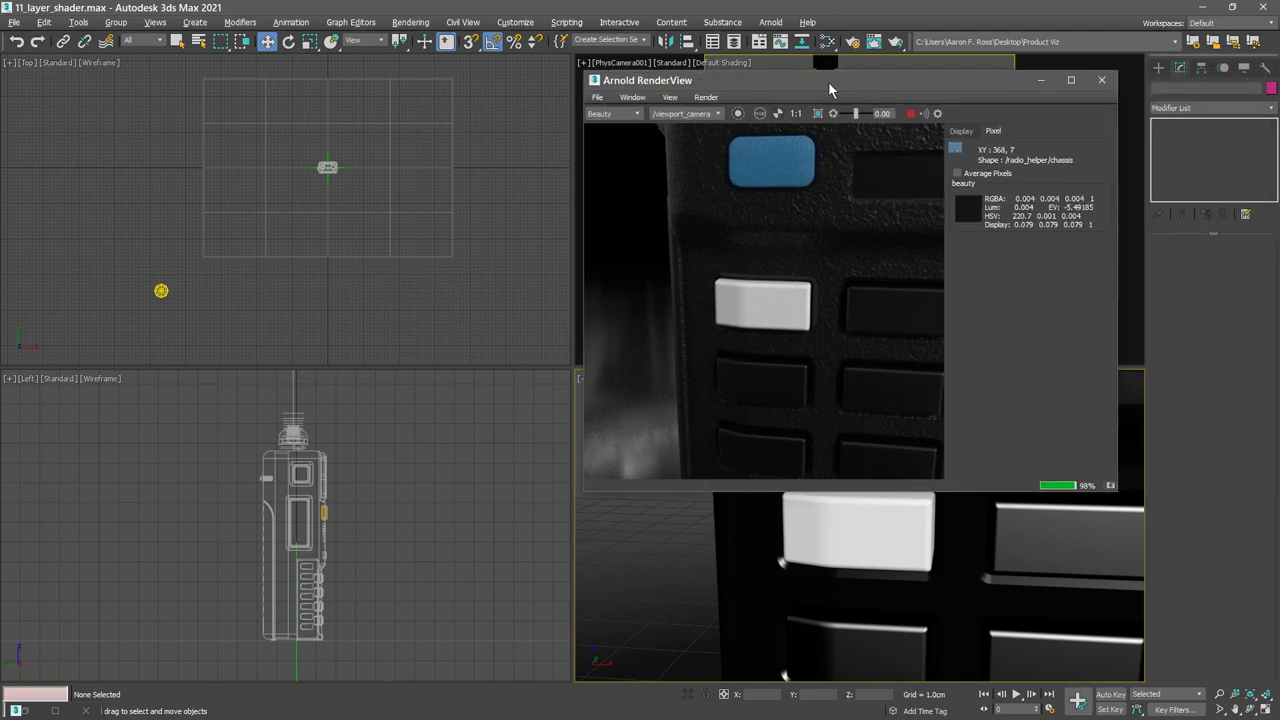
{"action": "left_click", "coordinate": [160, 290]}
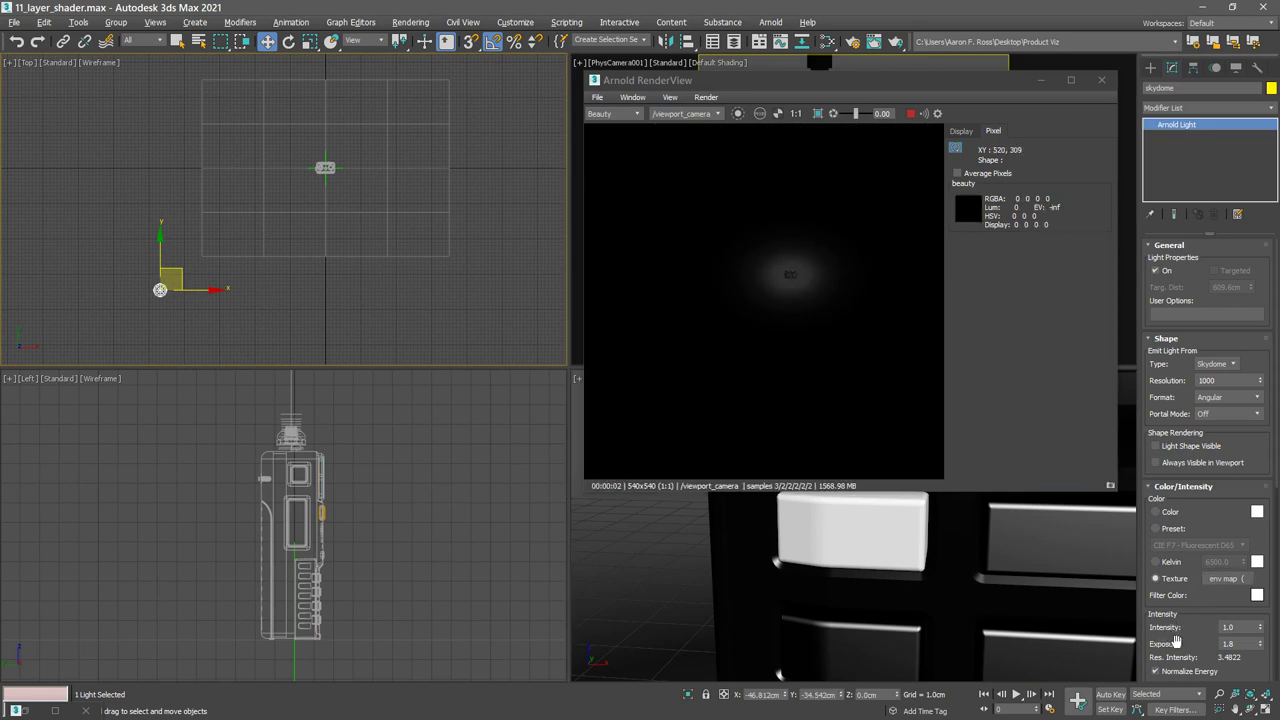
{"action": "double_click", "coordinate": [1228, 644]}
{"action": "type", "text": "2.3"}
{"action": "key", "text": "Return"}
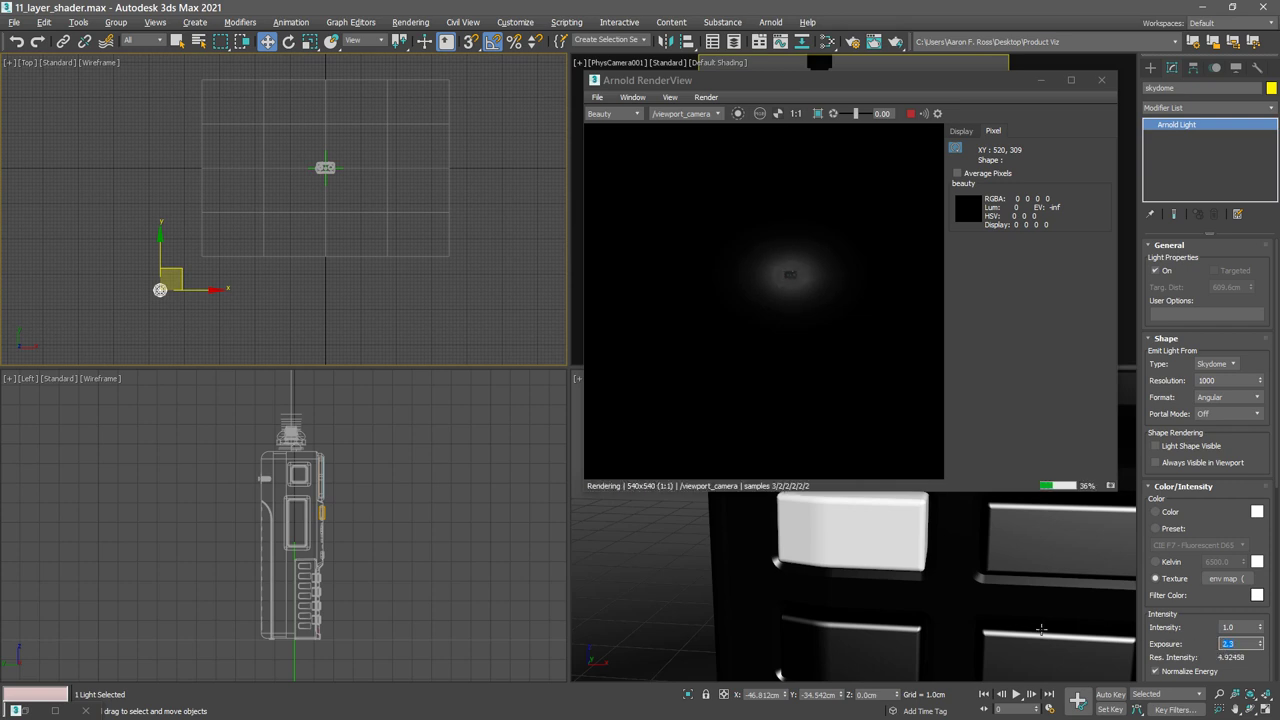
{"action": "left_click", "coordinate": [628, 570]}
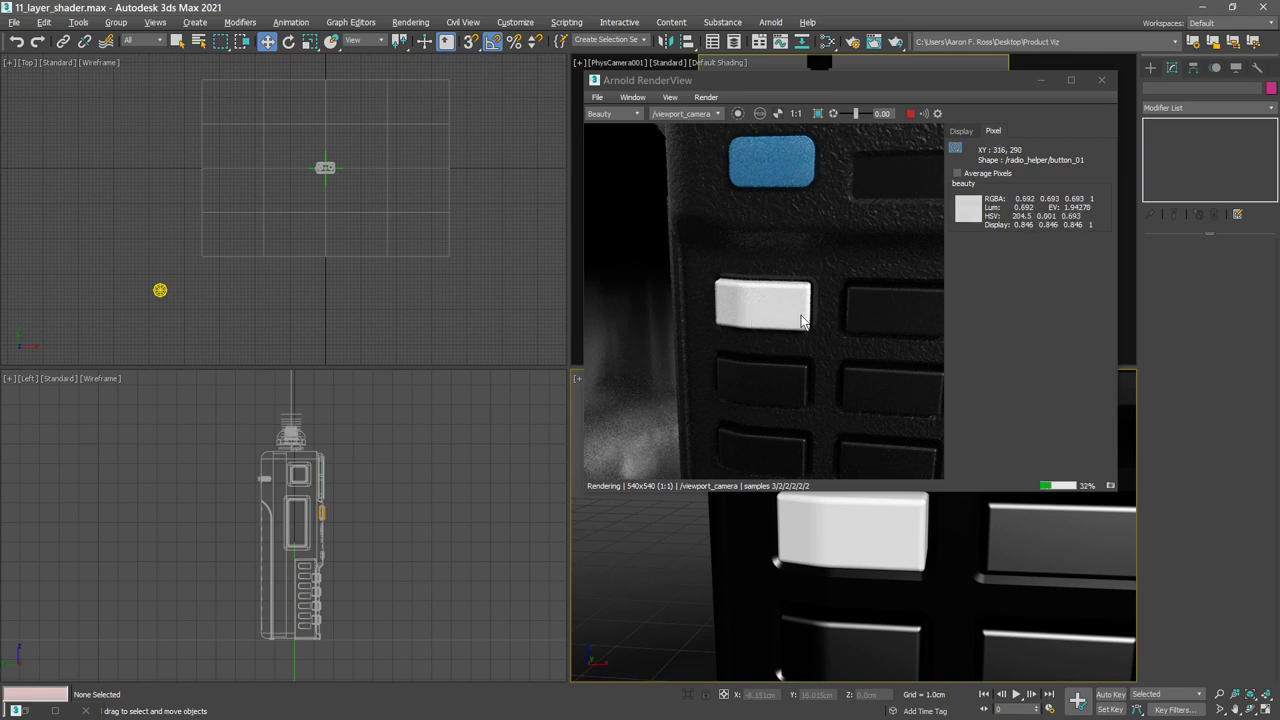
{"action": "left_click", "coordinate": [938, 114]}
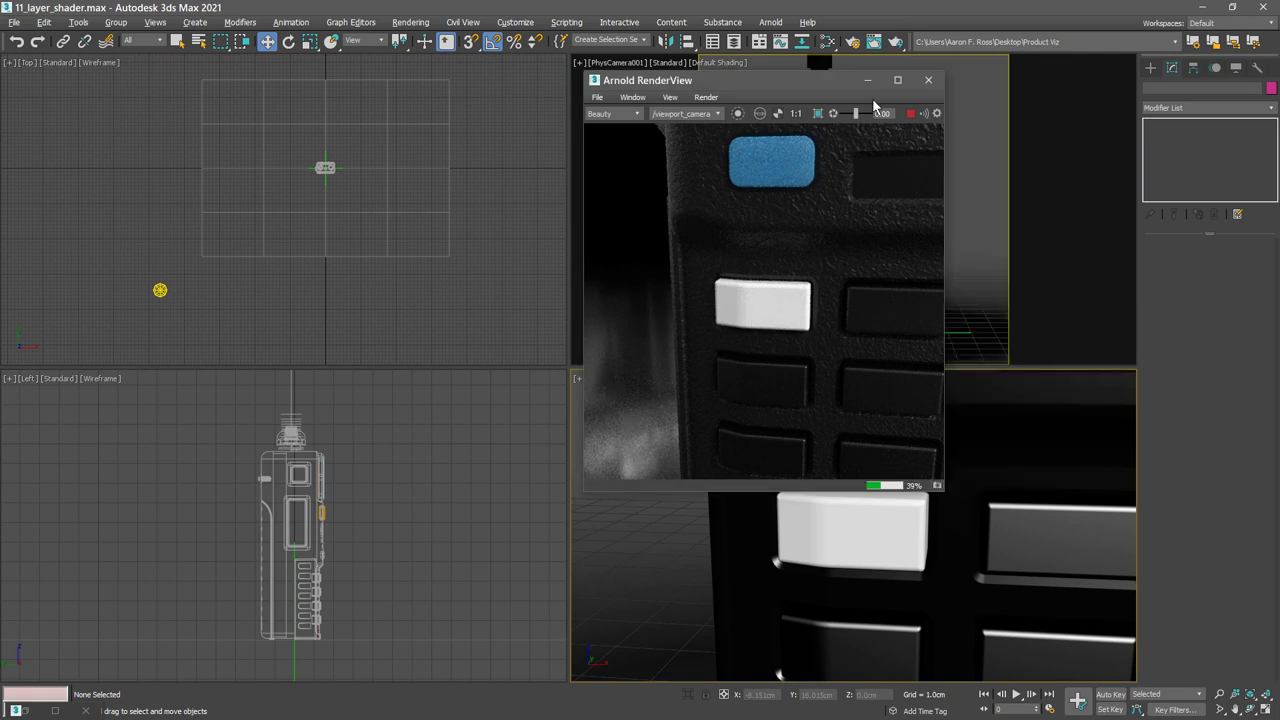
- Reopen the Slate Material Editor and set label white's base colour to 0.9 grey
{"action": "left_click_drag", "start_coordinate": [807, 87], "coordinate": [1007, 88]}
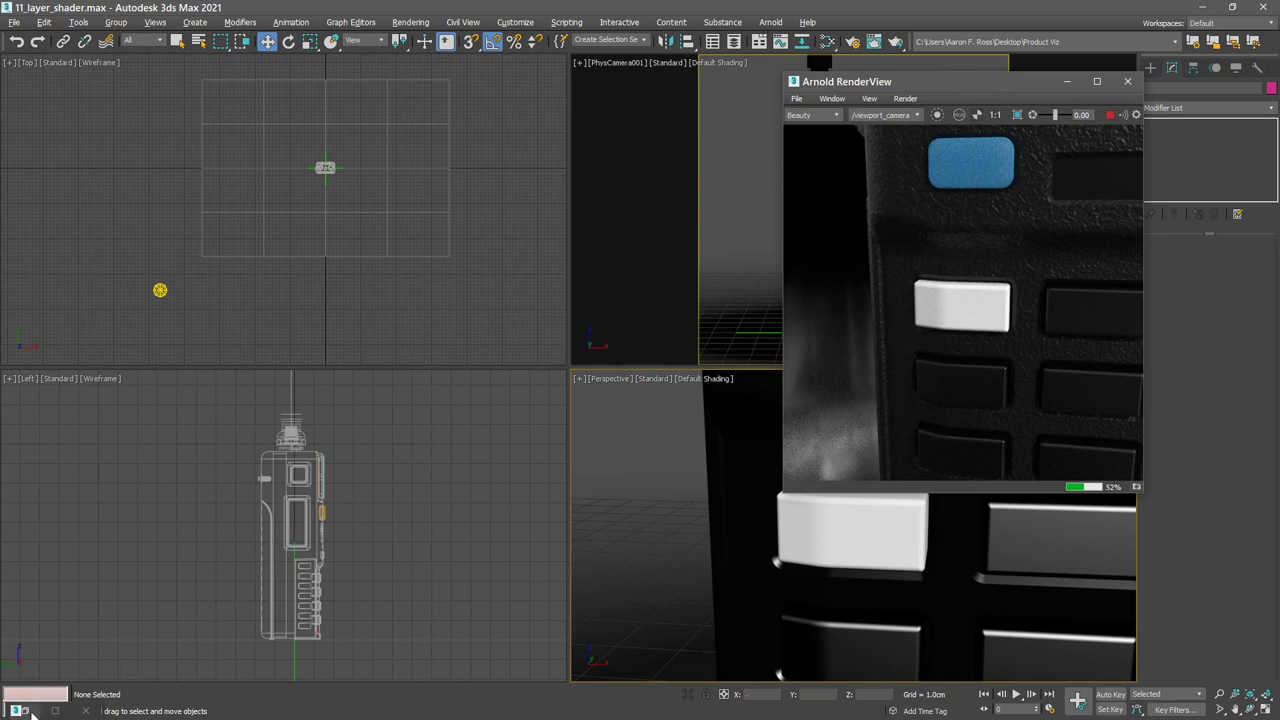
{"action": "left_click", "coordinate": [30, 711]}
{"action": "middle_click_drag", "start_coordinate": [342, 298], "coordinate": [210, 408]}
{"action": "left_click_drag", "start_coordinate": [447, 425], "coordinate": [458, 375]}
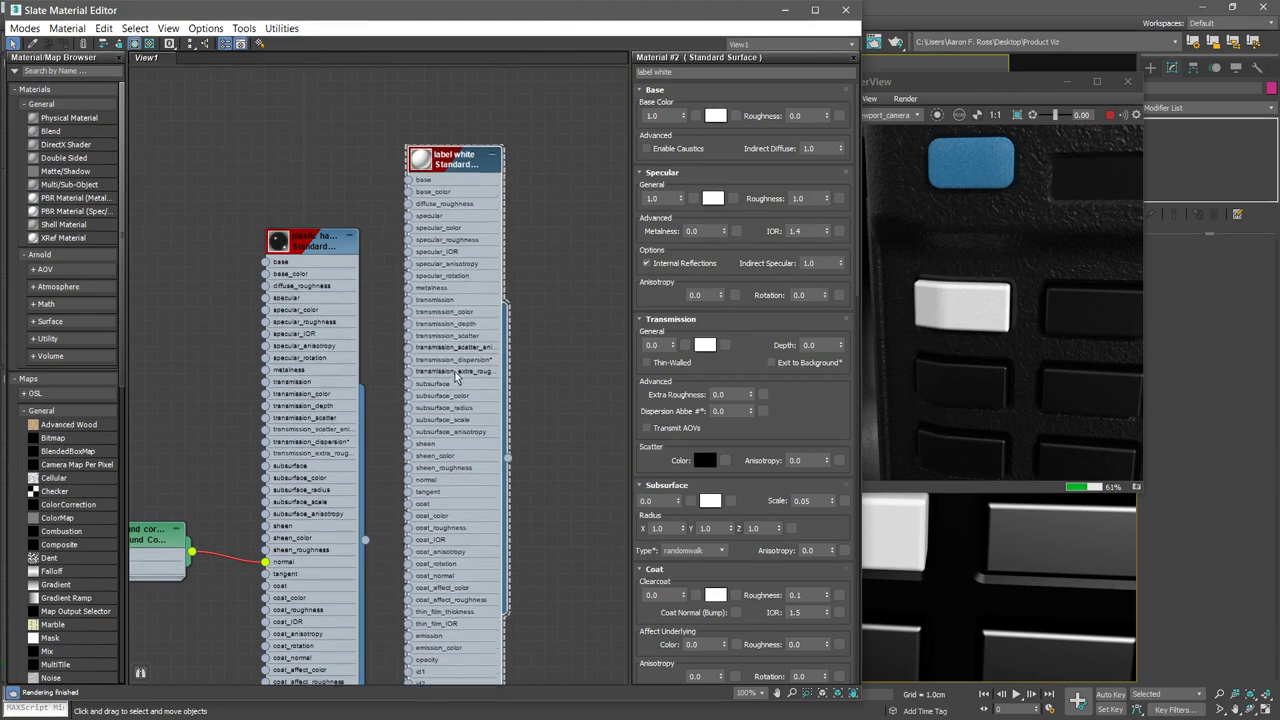
{"action": "left_click", "coordinate": [323, 396]}
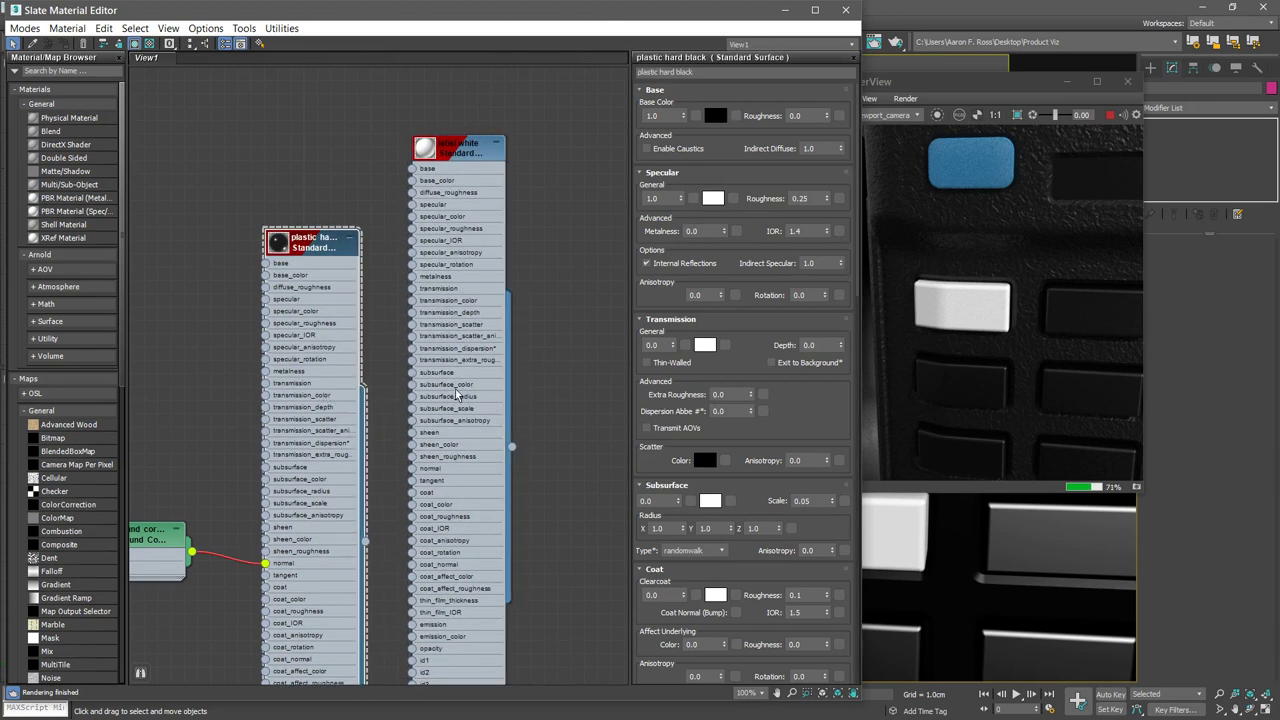
{"action": "left_click", "coordinate": [463, 325]}
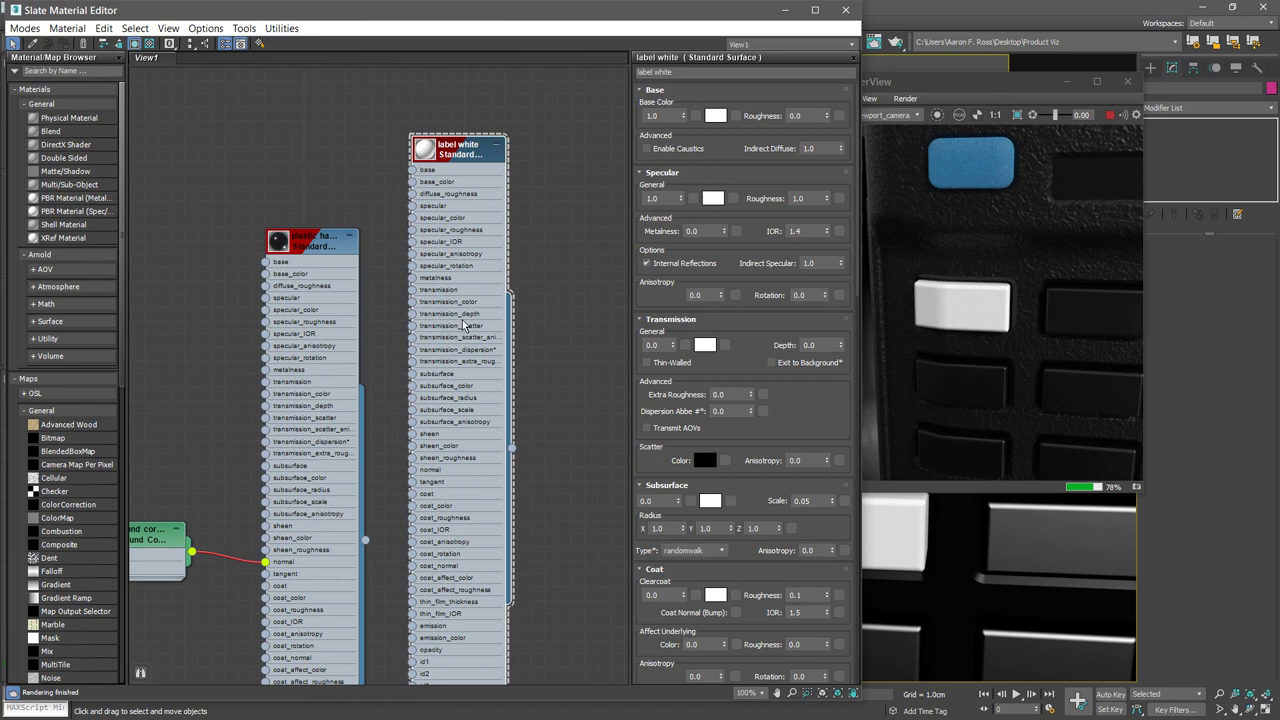
{"action": "left_click", "coordinate": [714, 116]}
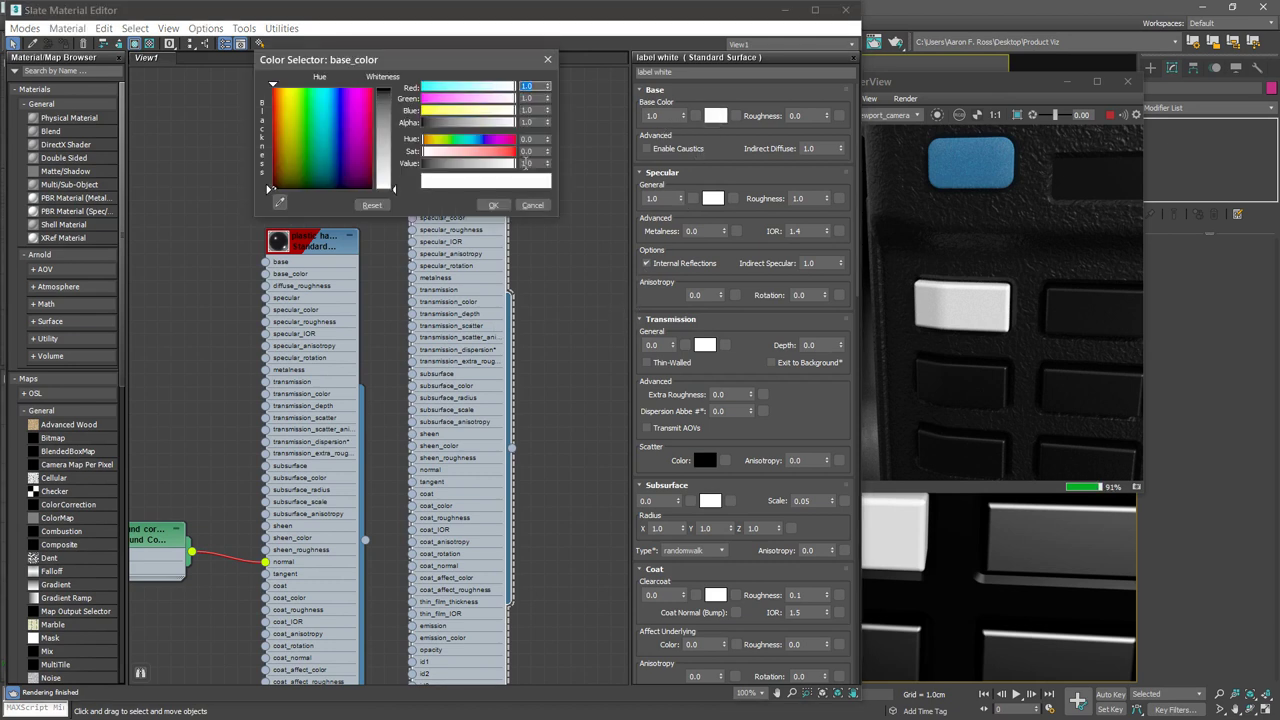
{"action": "left_click", "coordinate": [530, 163]}
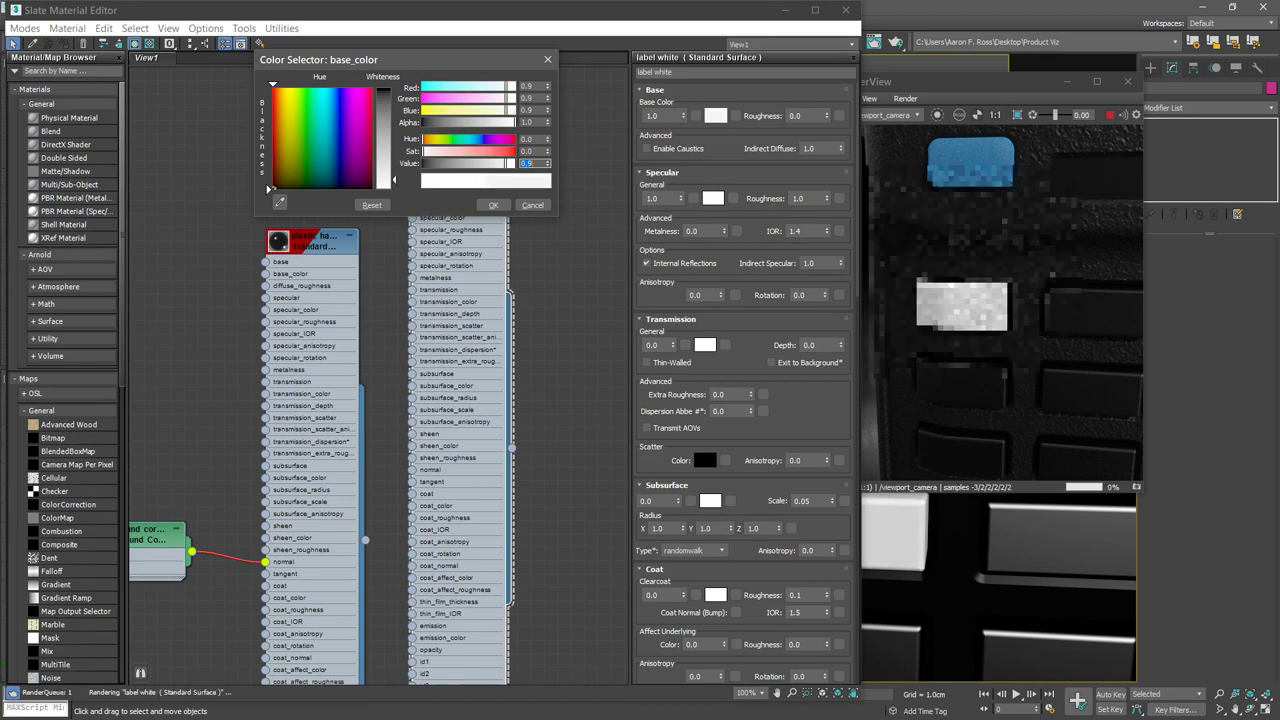
{"action": "left_click", "coordinate": [493, 205]}
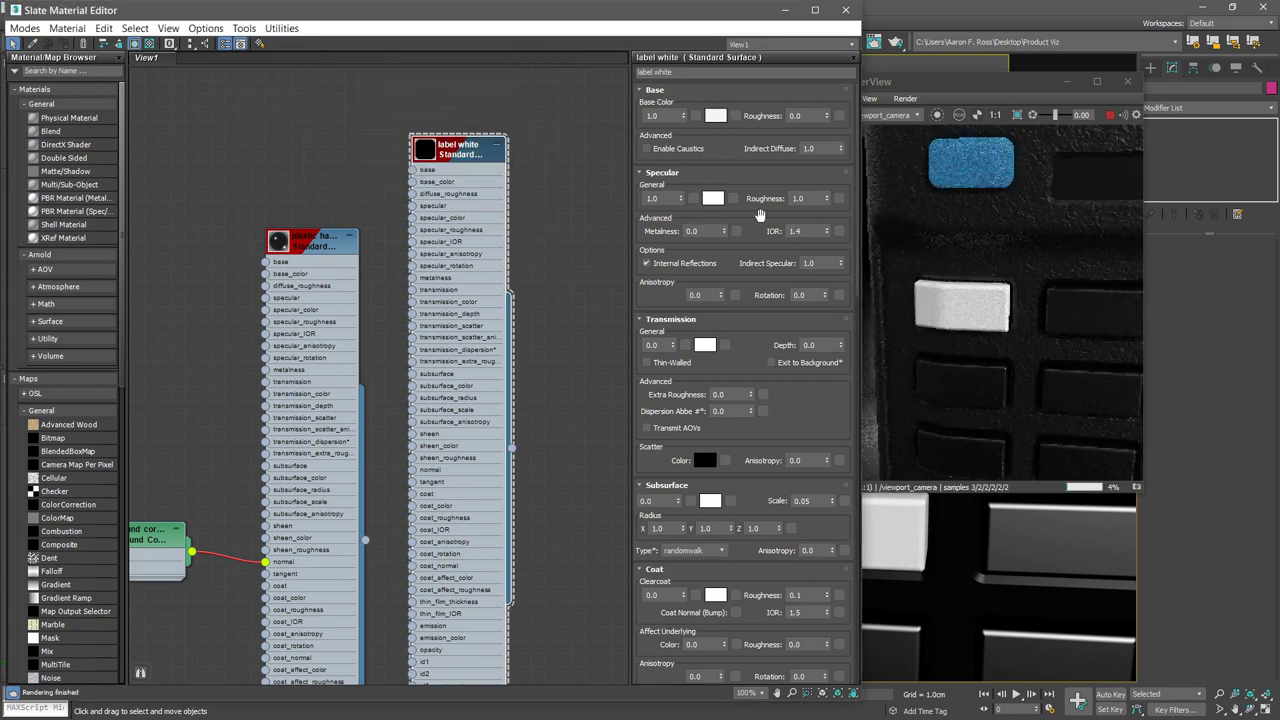
- Set label white's specular roughness to 0.9
{"action": "left_click", "coordinate": [800, 198]}
{"action": "type", "text": ".9"}
{"action": "key", "text": "Return"}
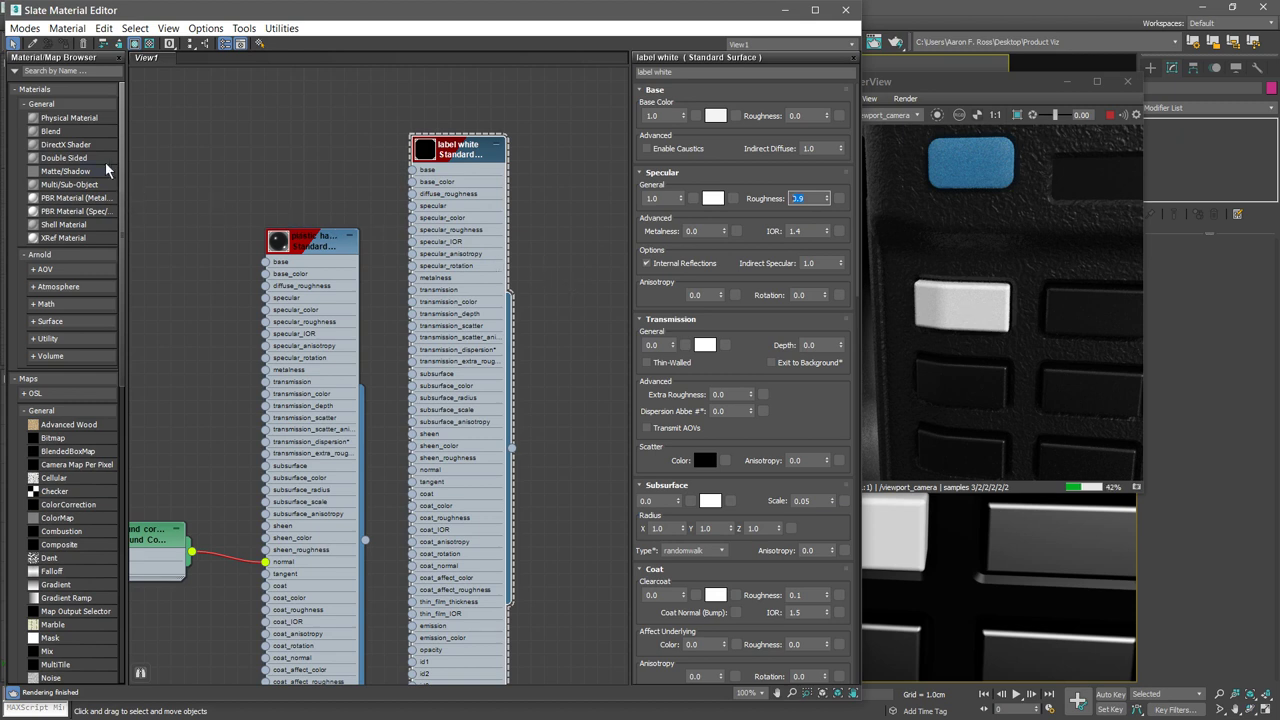
{"action": "left_click", "coordinate": [33, 322]}
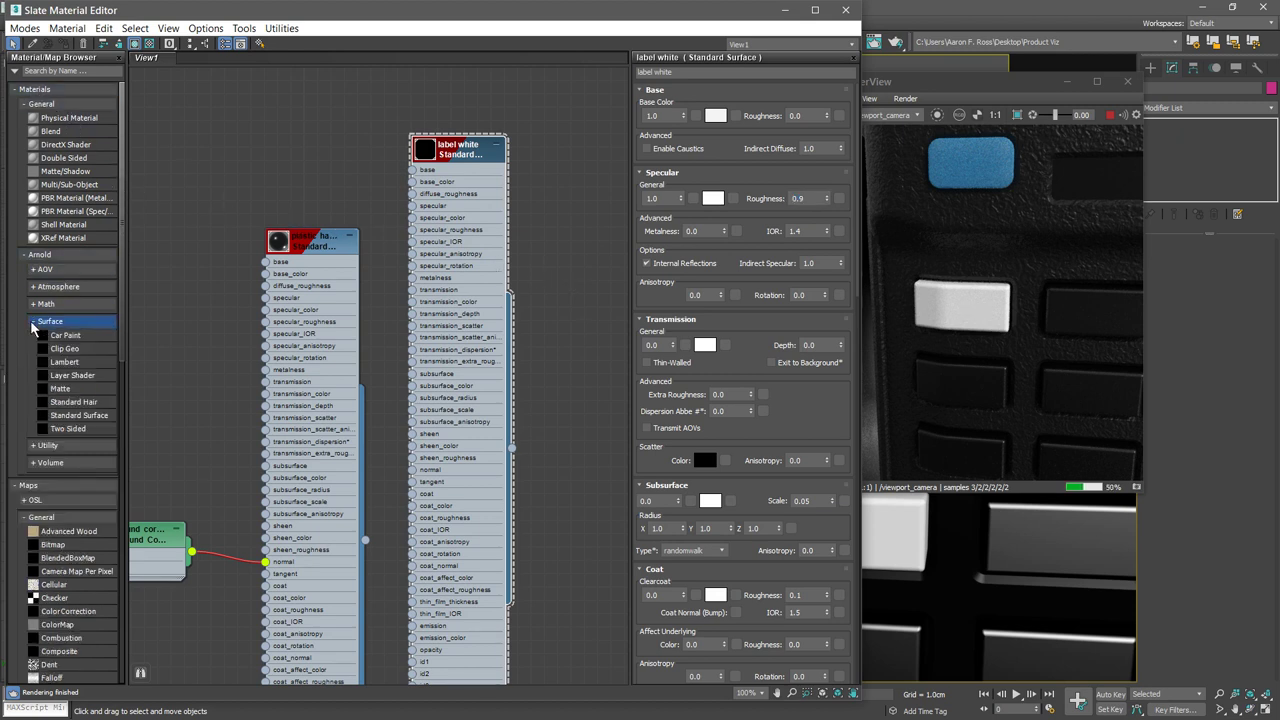
- Add an Arnold Layer Shader node named 'buttons label black' and shift the label white node down-left
{"action": "left_click", "coordinate": [72, 375]}
{"action": "left_click", "coordinate": [581, 145]}
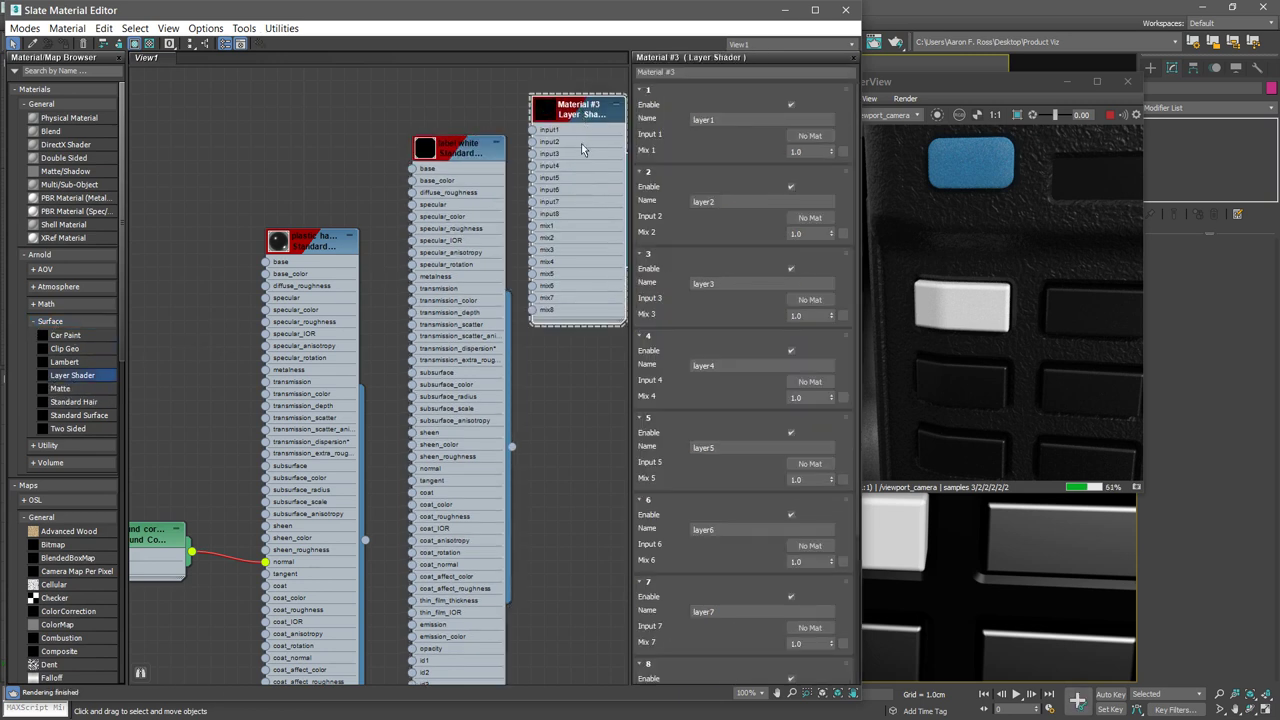
{"action": "left_click", "coordinate": [688, 72]}
{"action": "type", "text": "buttons label black"}
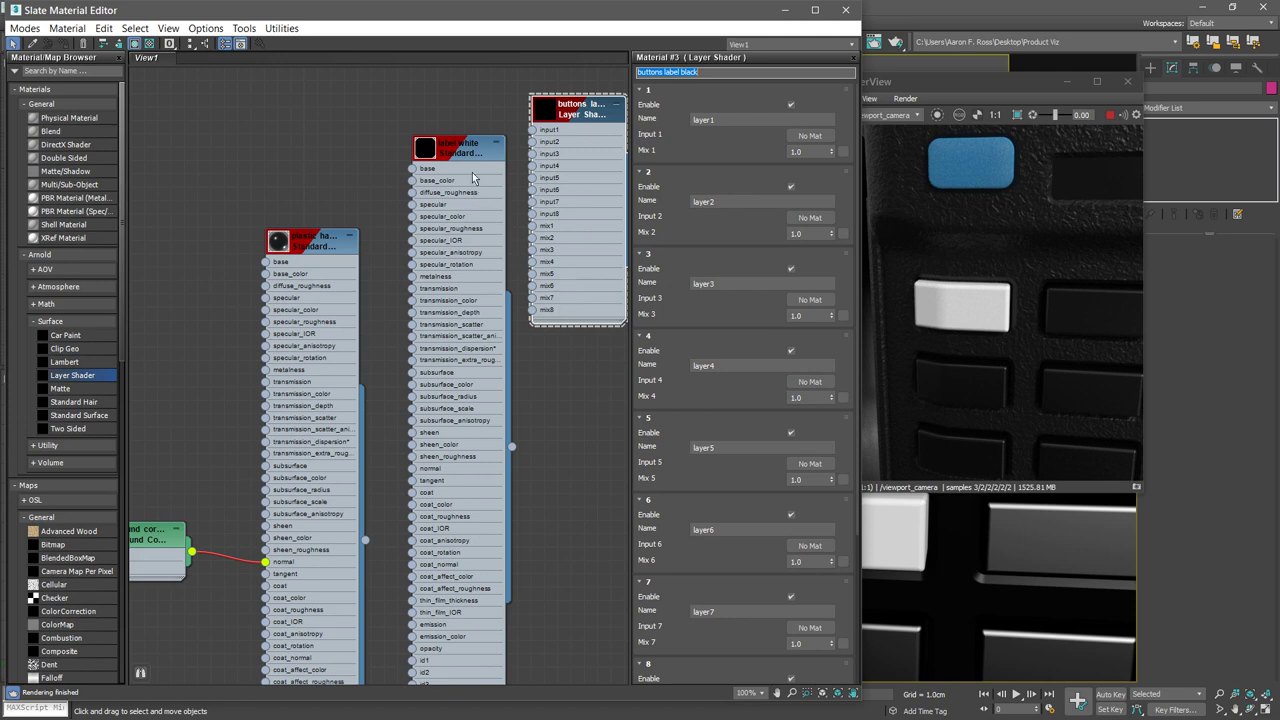
{"action": "left_click_drag", "start_coordinate": [474, 150], "coordinate": [458, 230]}
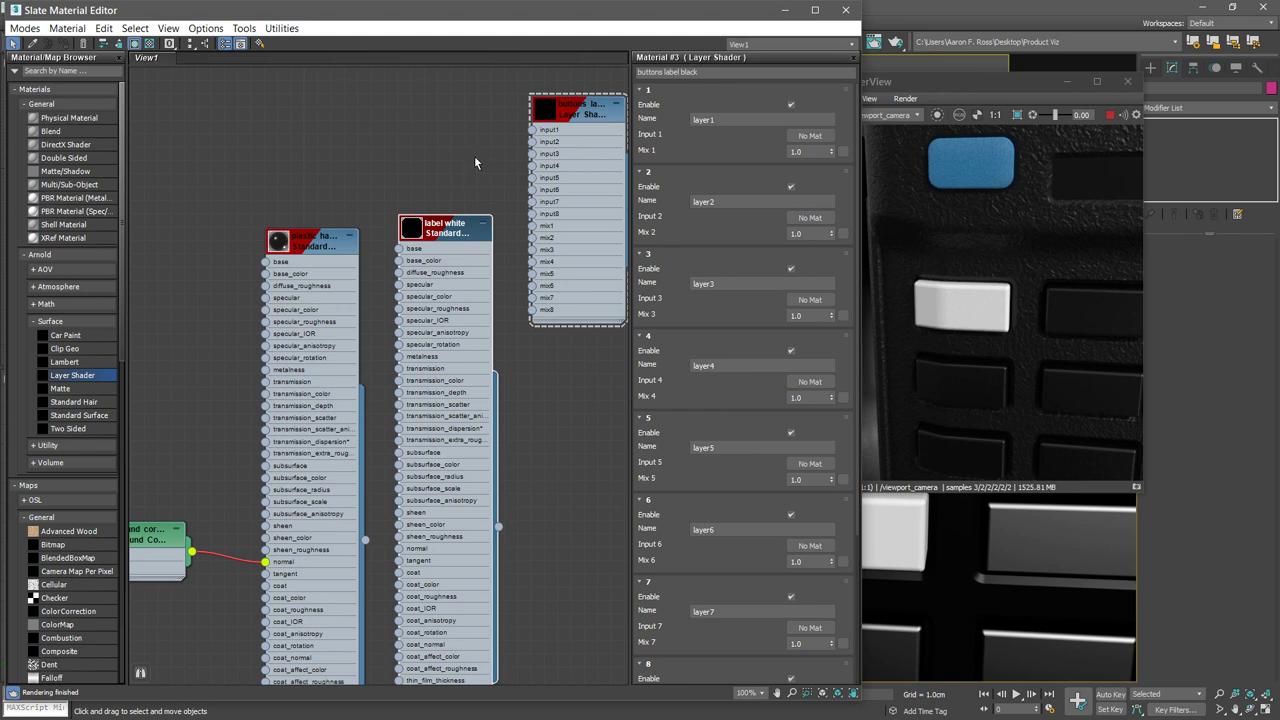
- Wire label white's output into the Layer Shader's input1 socket
{"action": "left_click_drag", "start_coordinate": [498, 526], "coordinate": [533, 131]}
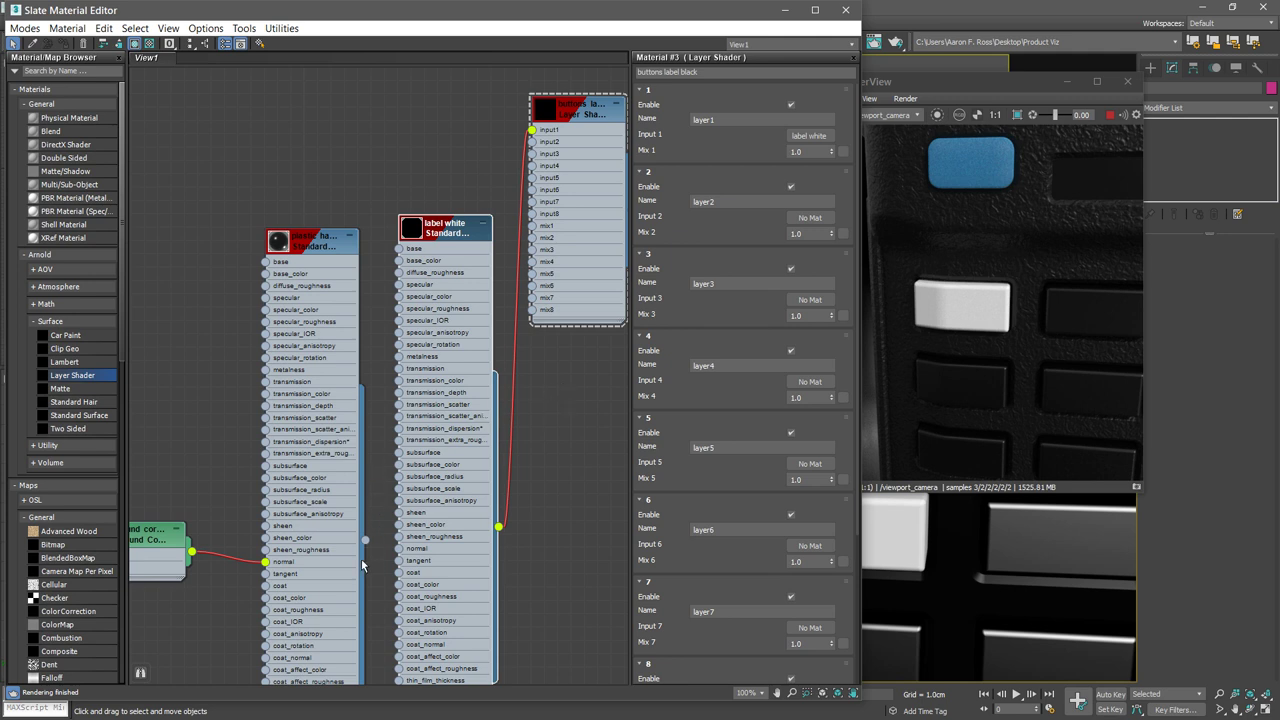
- Wire plastic hard black into input2 and assign the Layer Shader to button_01
{"action": "left_click_drag", "start_coordinate": [365, 541], "coordinate": [533, 142]}
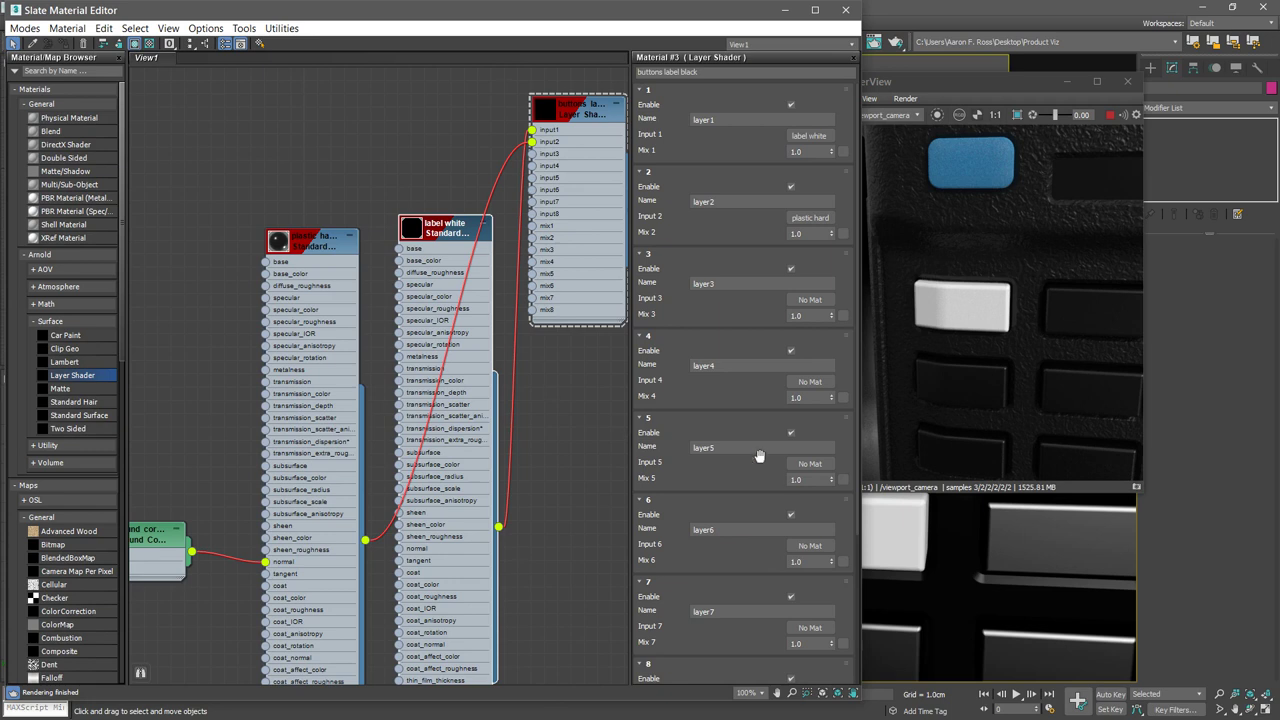
{"action": "left_click", "coordinate": [866, 538]}
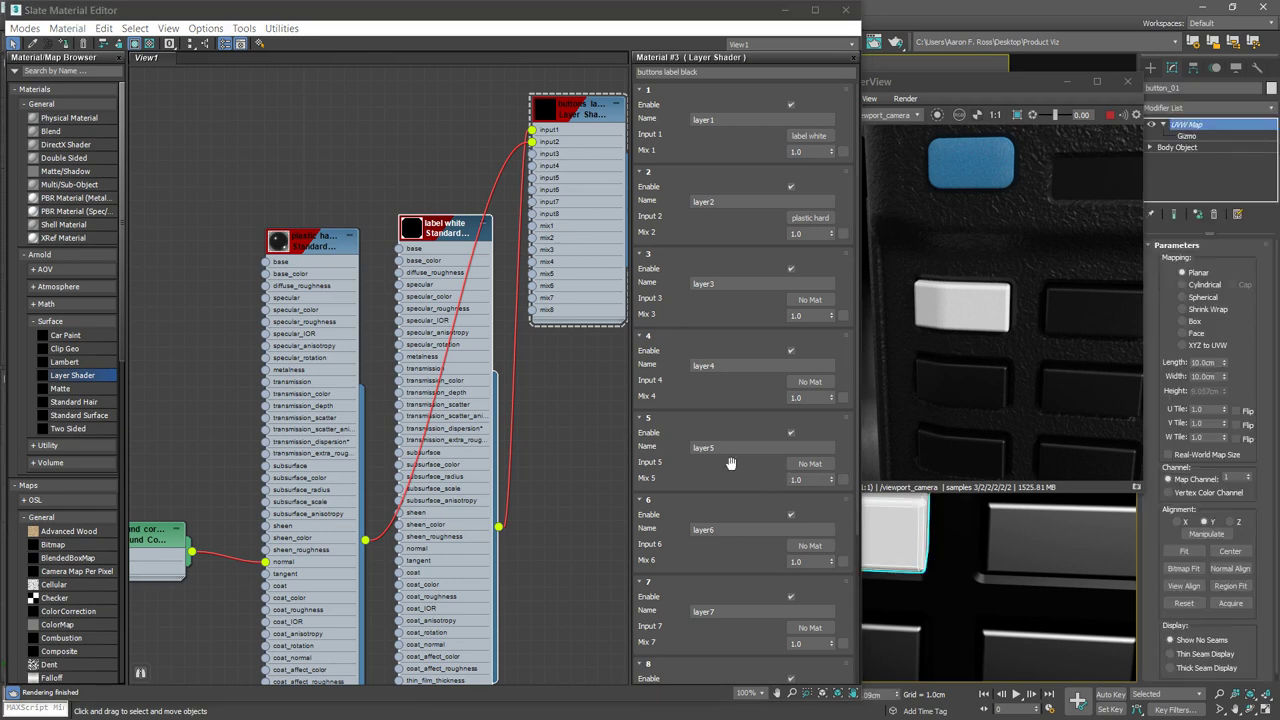
{"action": "left_click", "coordinate": [574, 106]}
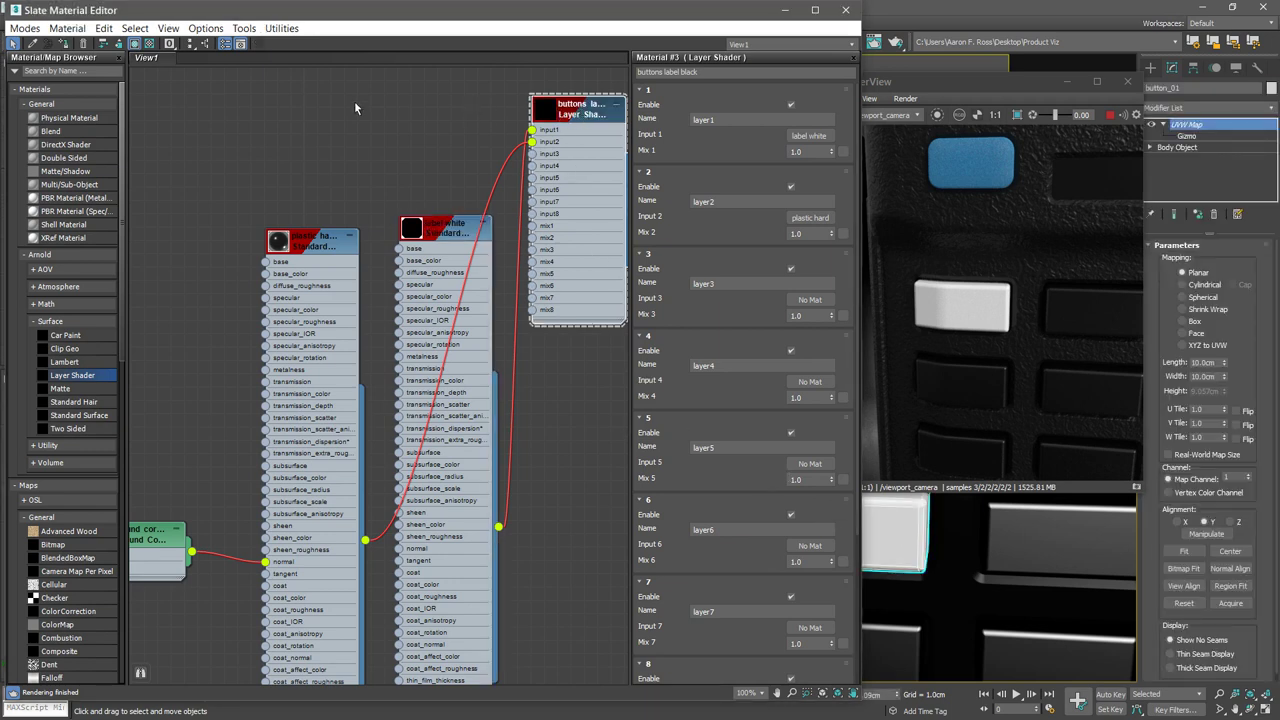
{"action": "left_click", "coordinate": [64, 44]}
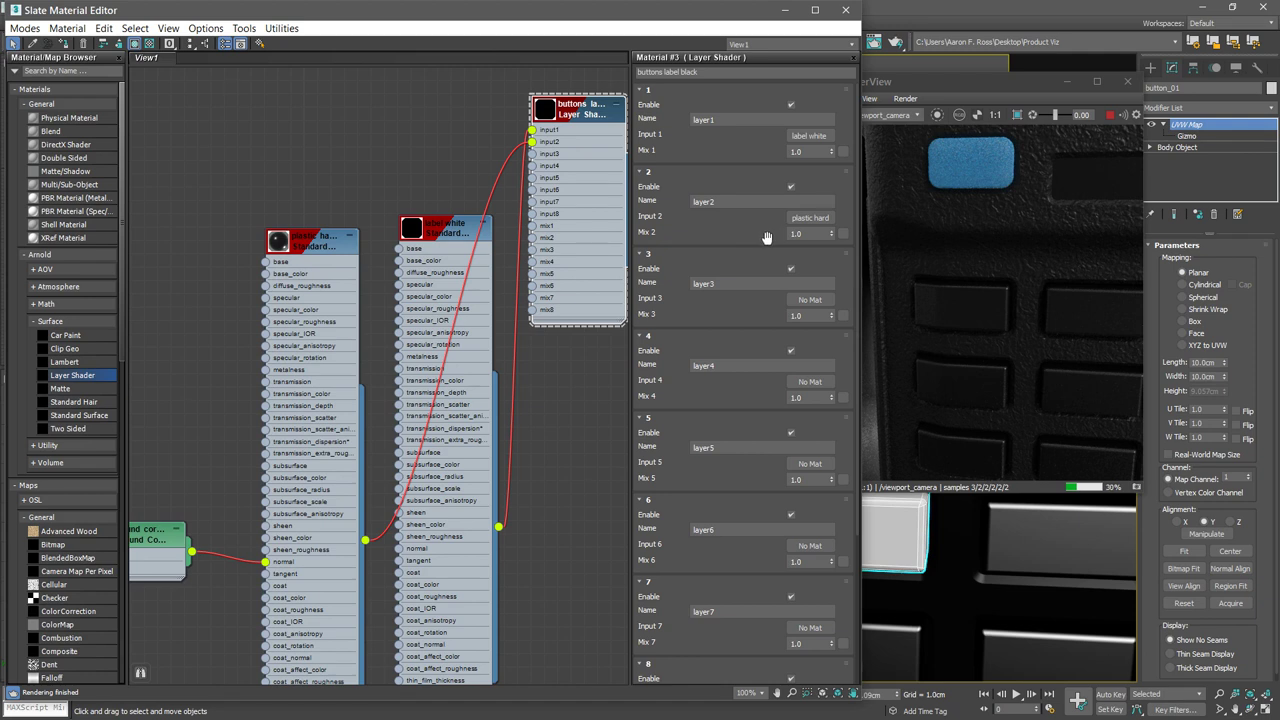
- Test layer 2 mix at 3.0, undo it back to 1.0, and move the editor down
{"action": "left_click_drag", "start_coordinate": [831, 234], "coordinate": [836, 292]}
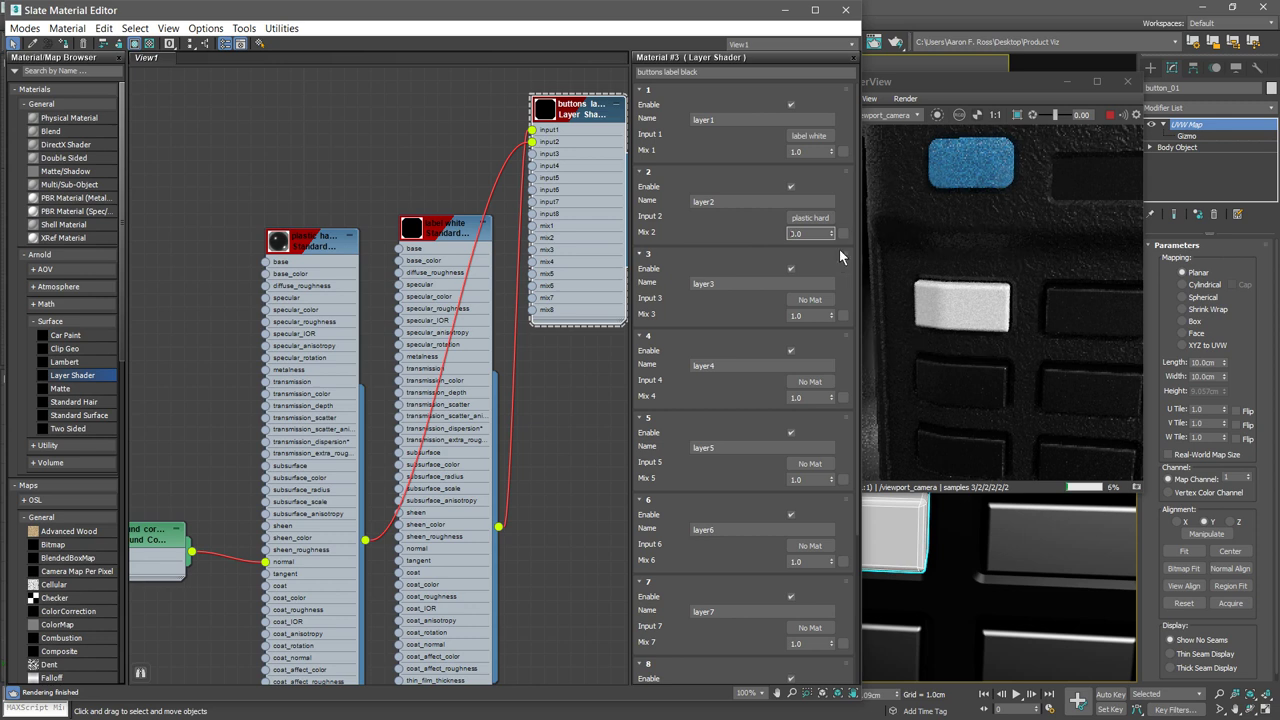
{"action": "key", "text": "ctrl+z"}
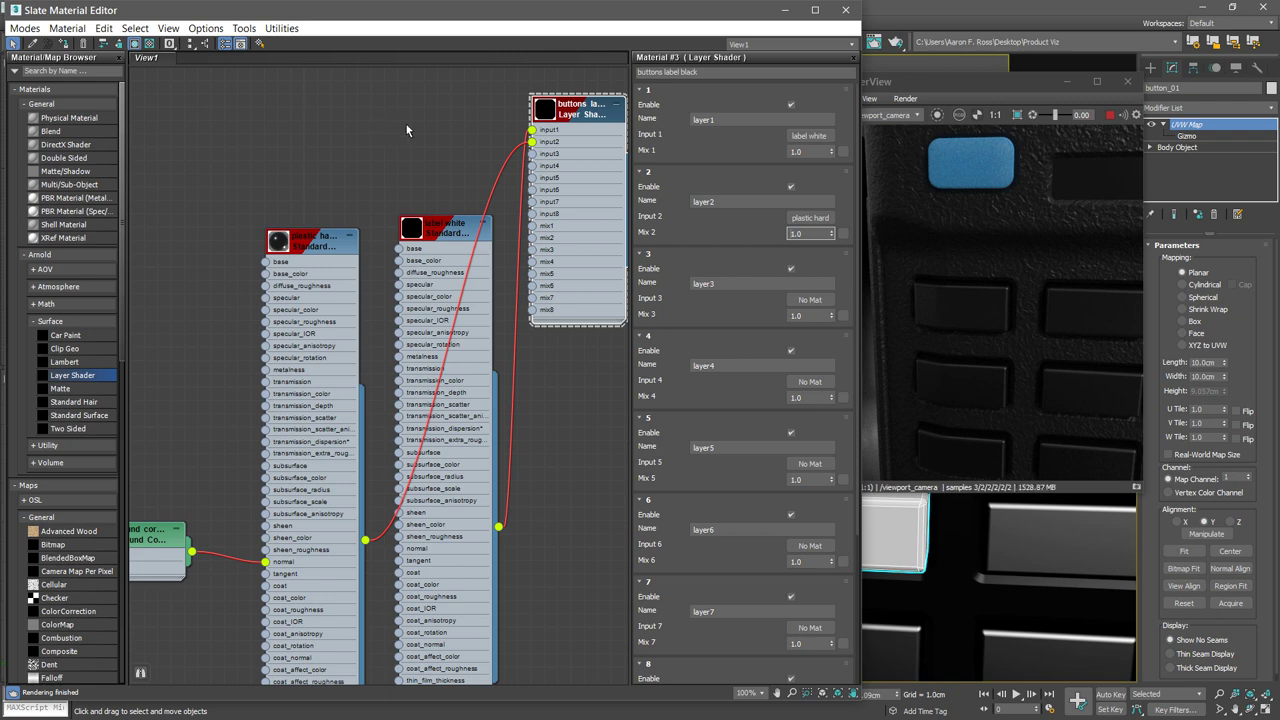
{"action": "left_click_drag", "start_coordinate": [655, 9], "coordinate": [650, 67]}
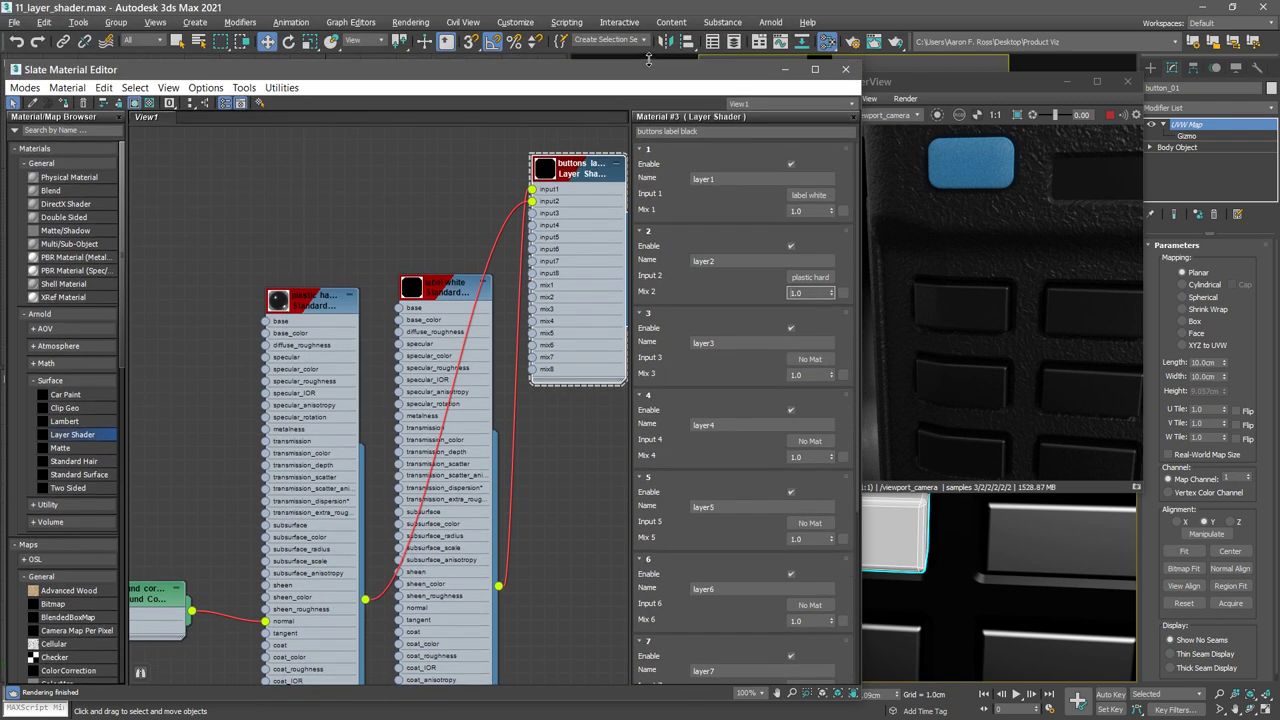
- View the System tab of the Arnold Render Setup, then close the dialog
{"action": "left_click", "coordinate": [827, 41]}
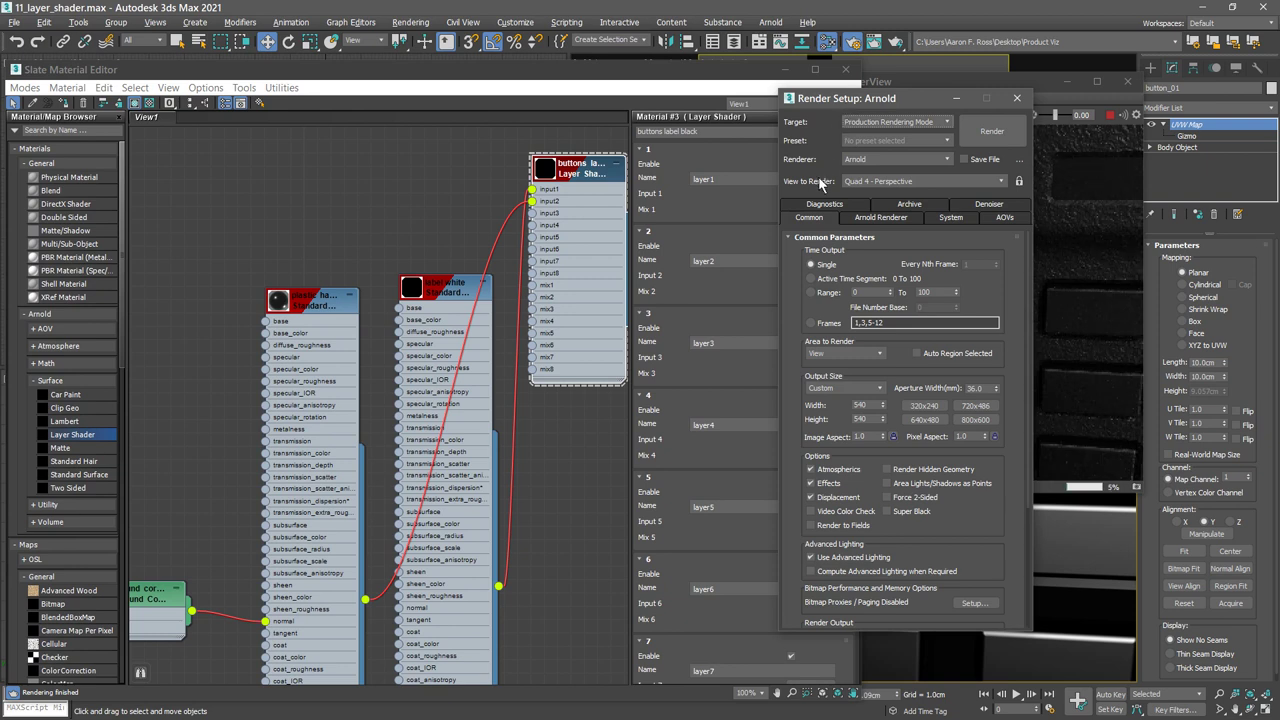
{"action": "left_click", "coordinate": [948, 217]}
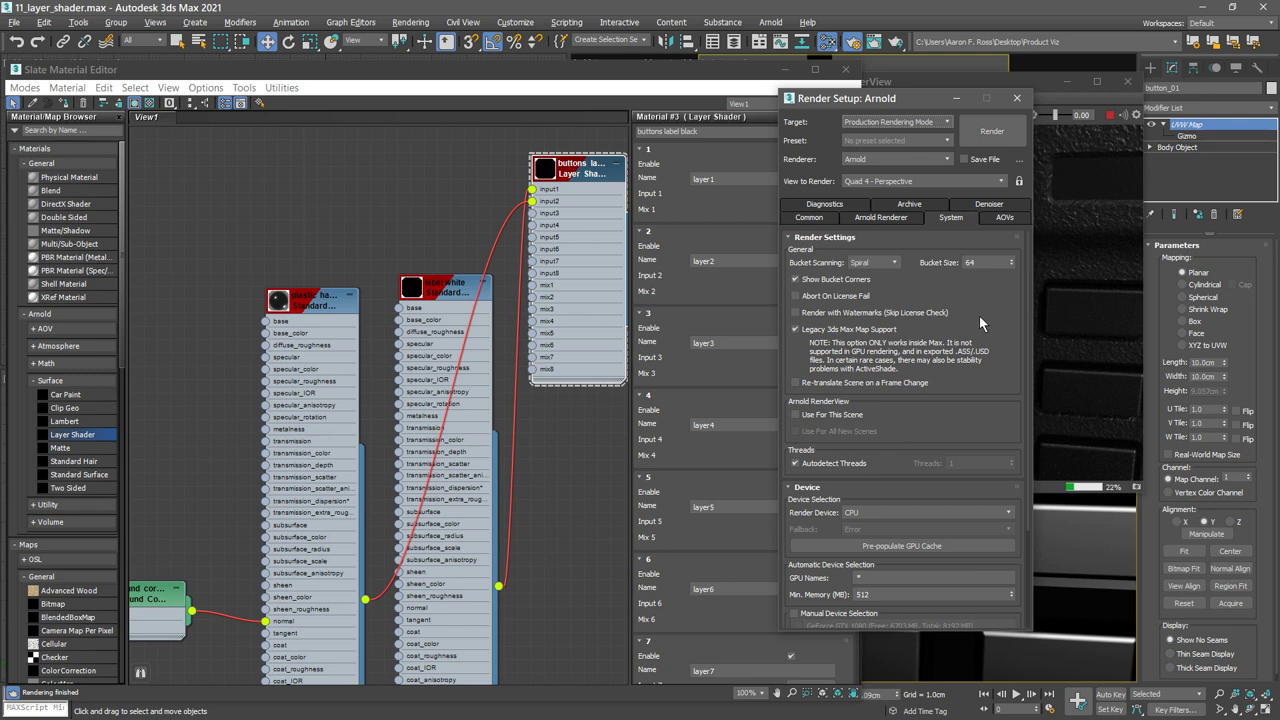
{"action": "left_click", "coordinate": [1016, 101]}
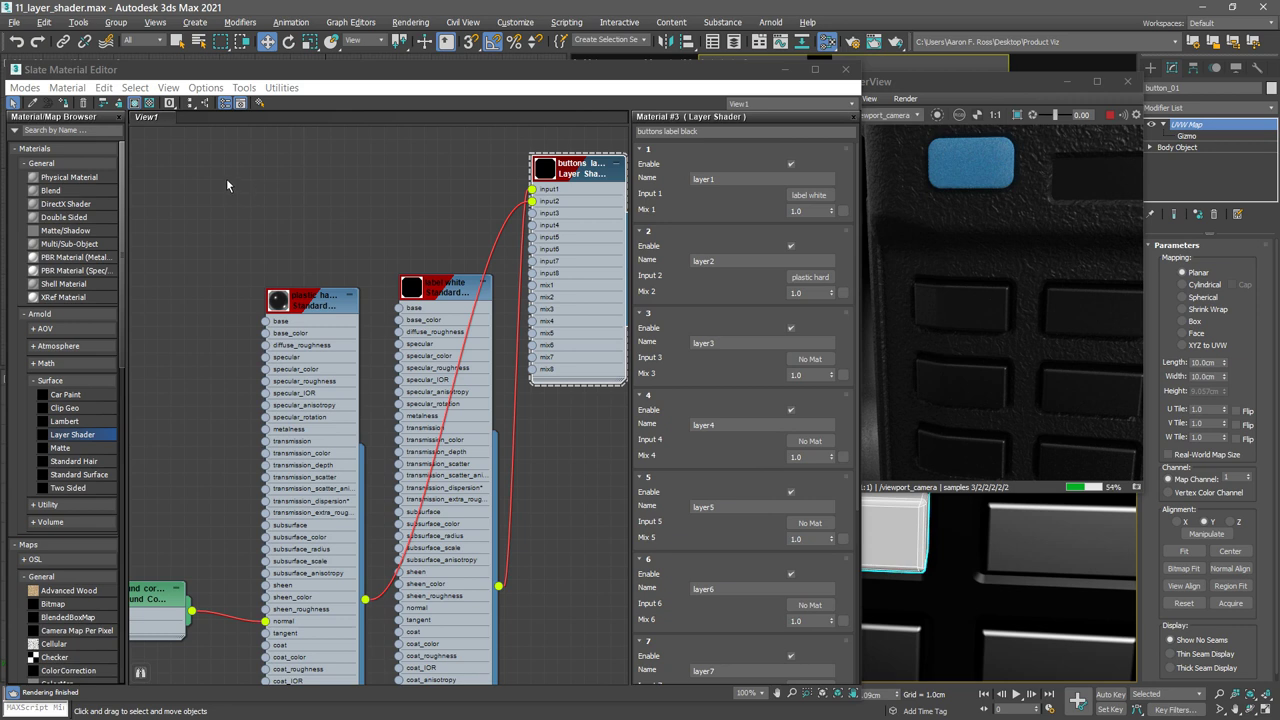
- Enable Show Incompatible, collapse Materials, and scroll the general maps down to Vector Map
{"action": "left_click", "coordinate": [14, 132]}
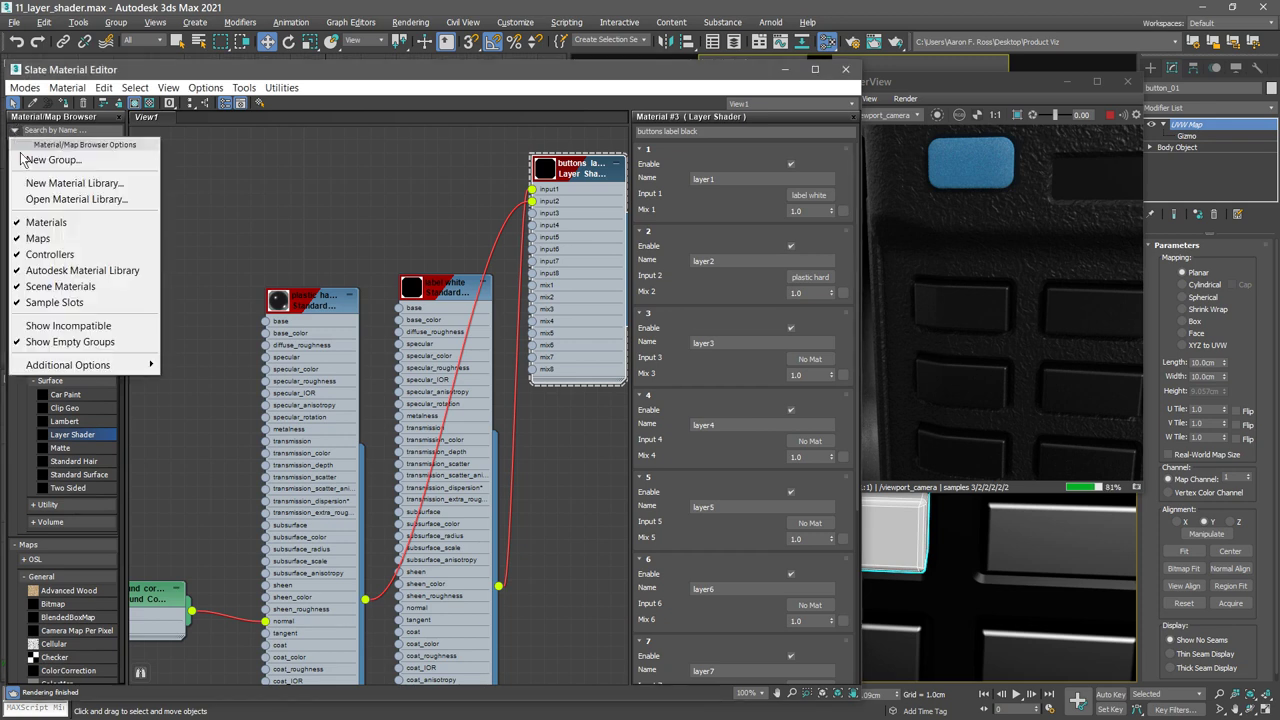
{"action": "left_click", "coordinate": [135, 328]}
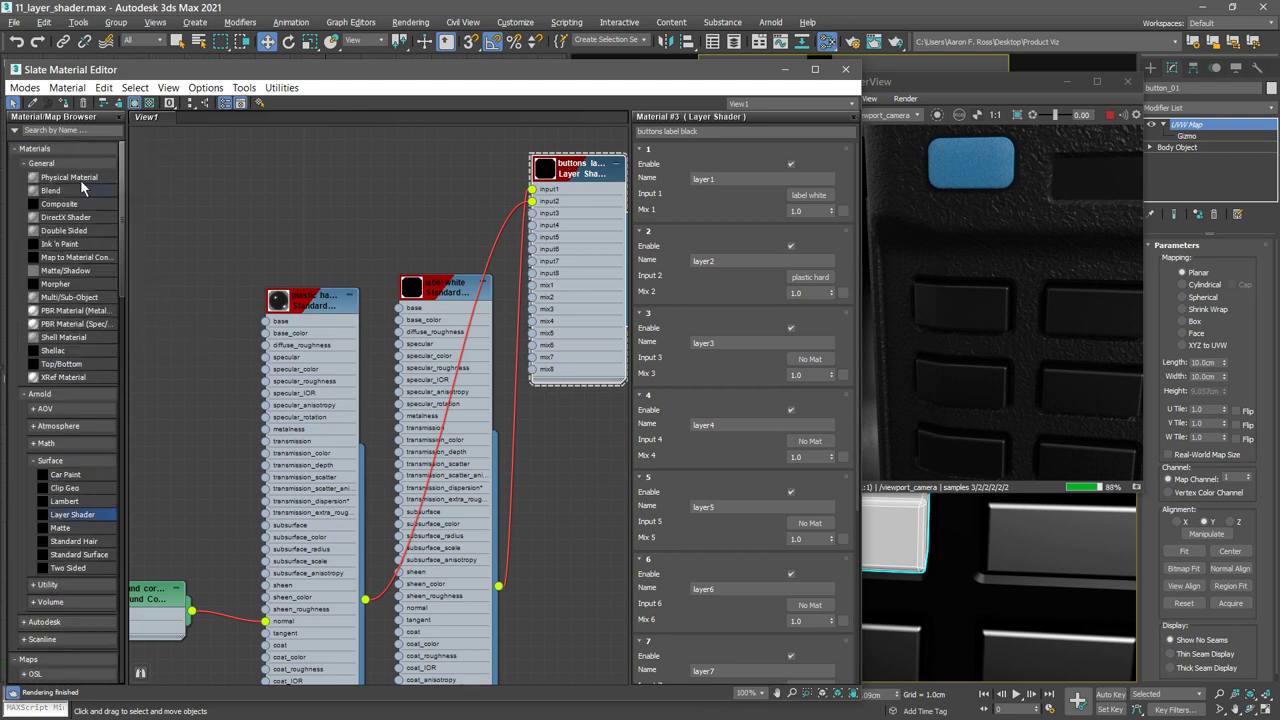
{"action": "left_click", "coordinate": [14, 149]}
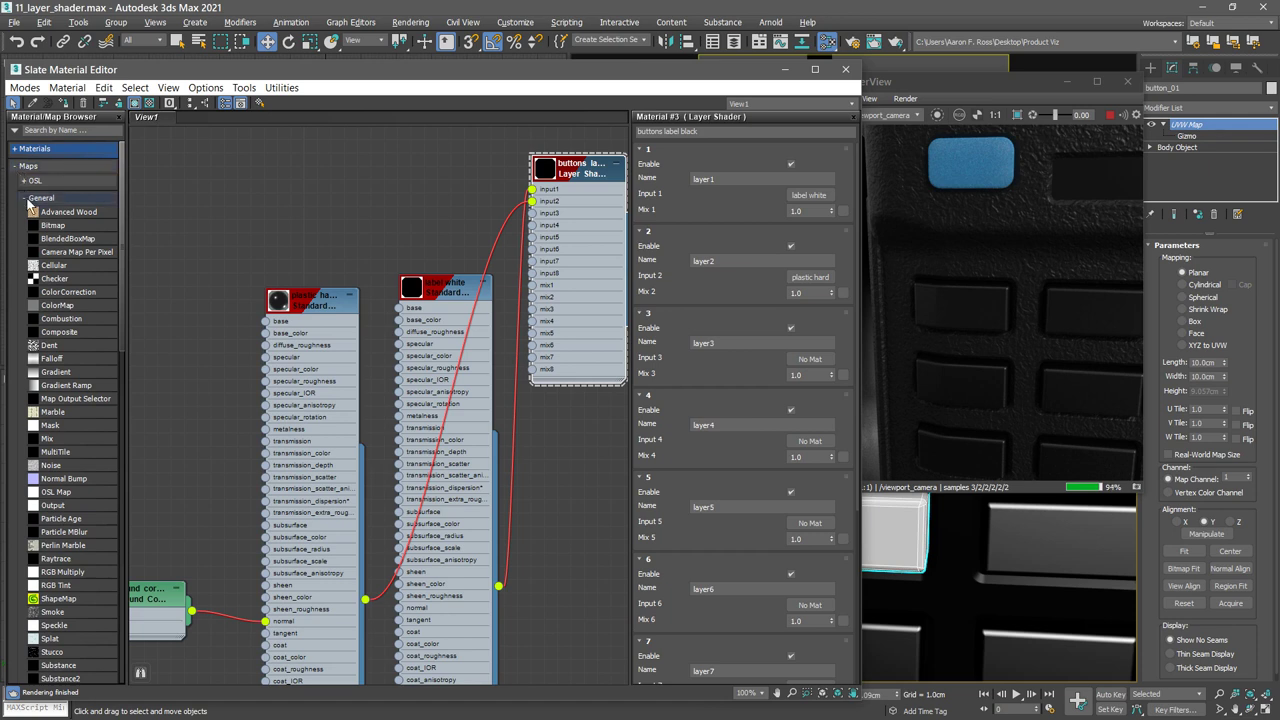
{"action": "left_click_drag", "start_coordinate": [123, 210], "coordinate": [127, 290]}
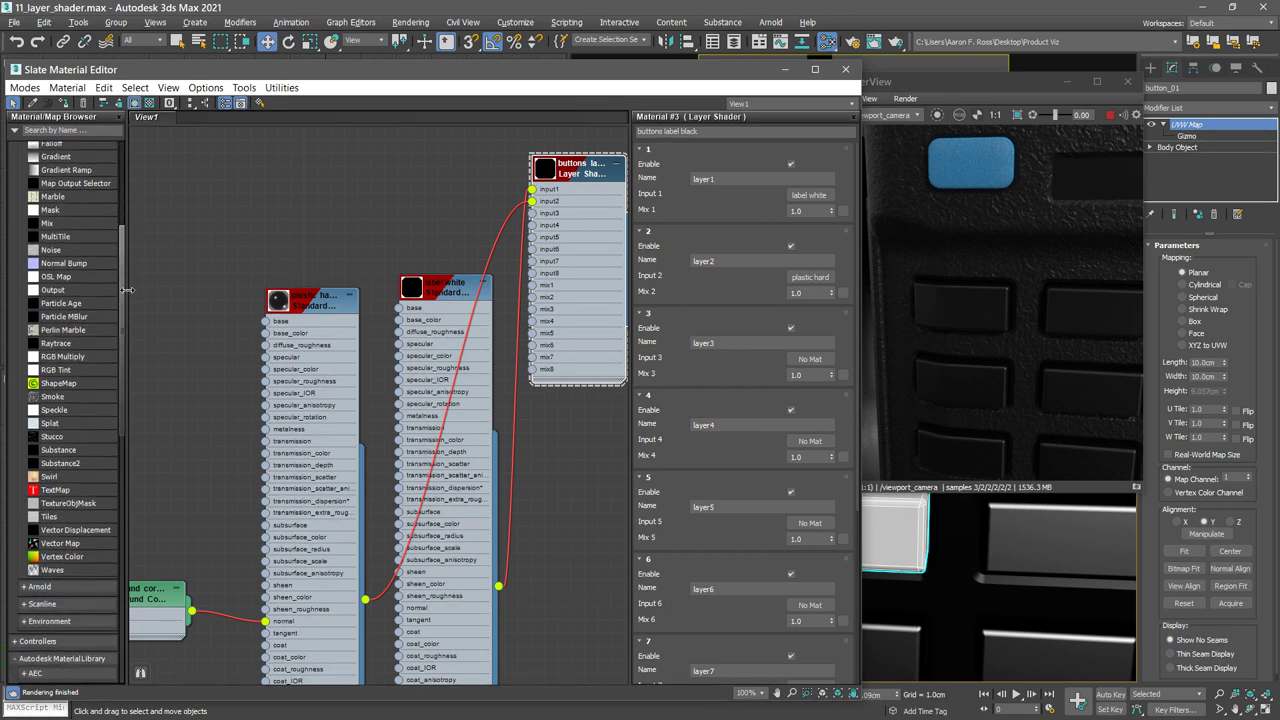
- Add a Vector Map node to the view and name it 'graphics'
{"action": "left_click", "coordinate": [56, 543]}
{"action": "left_click_drag", "start_coordinate": [330, 217], "coordinate": [330, 195]}
{"action": "double_click", "coordinate": [350, 185]}
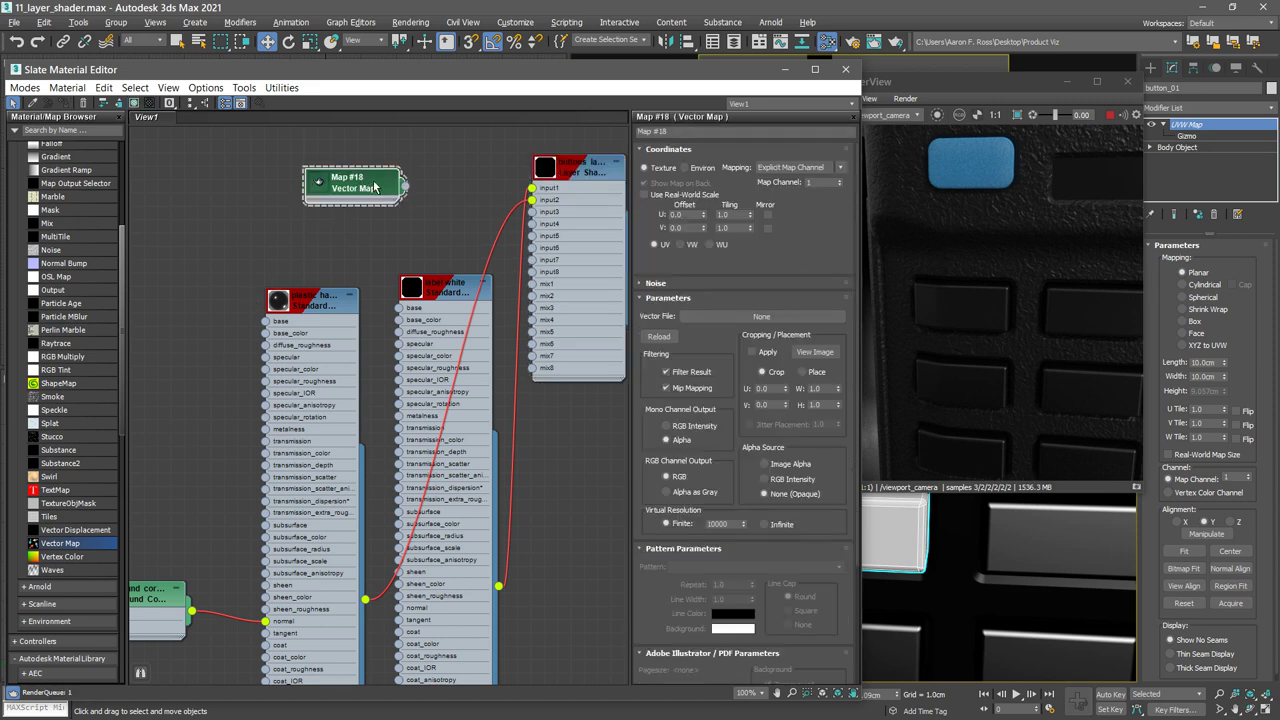
{"action": "left_click", "coordinate": [674, 133]}
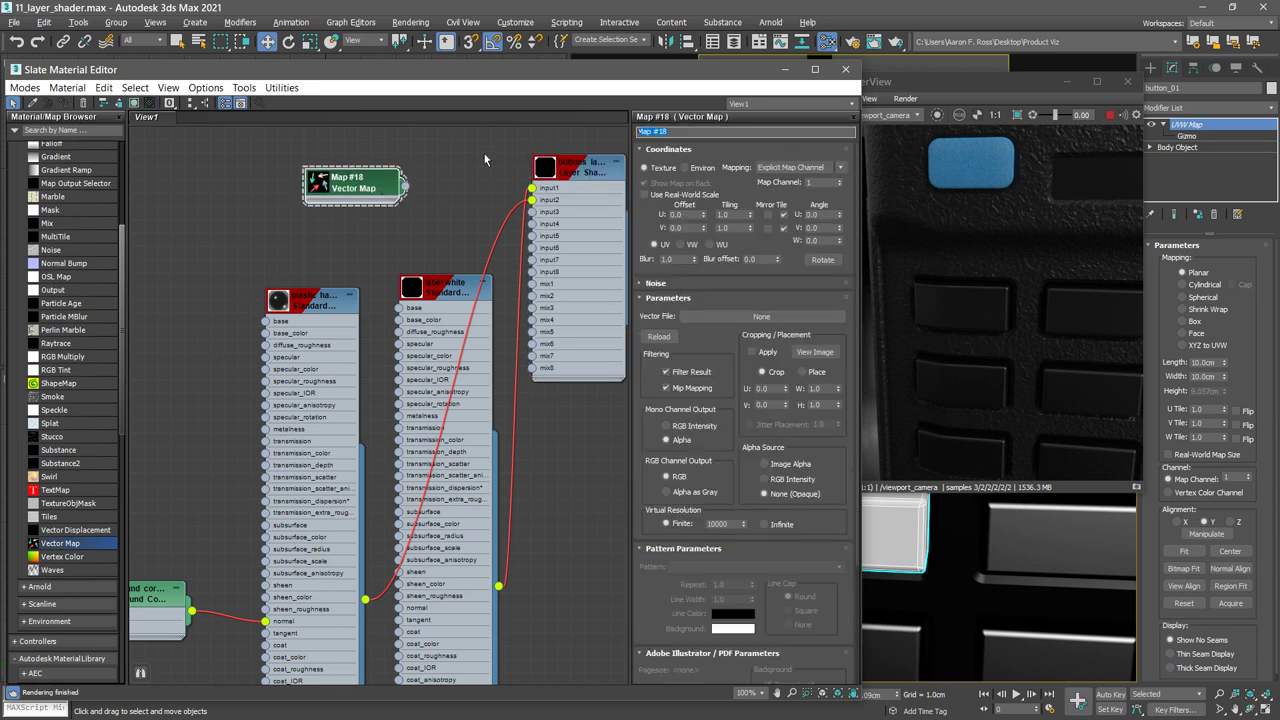
{"action": "type", "text": "graphics"}
- Load sceneassets/images/graphics_buttons.svg as the map's vector file
{"action": "left_click", "coordinate": [702, 316]}
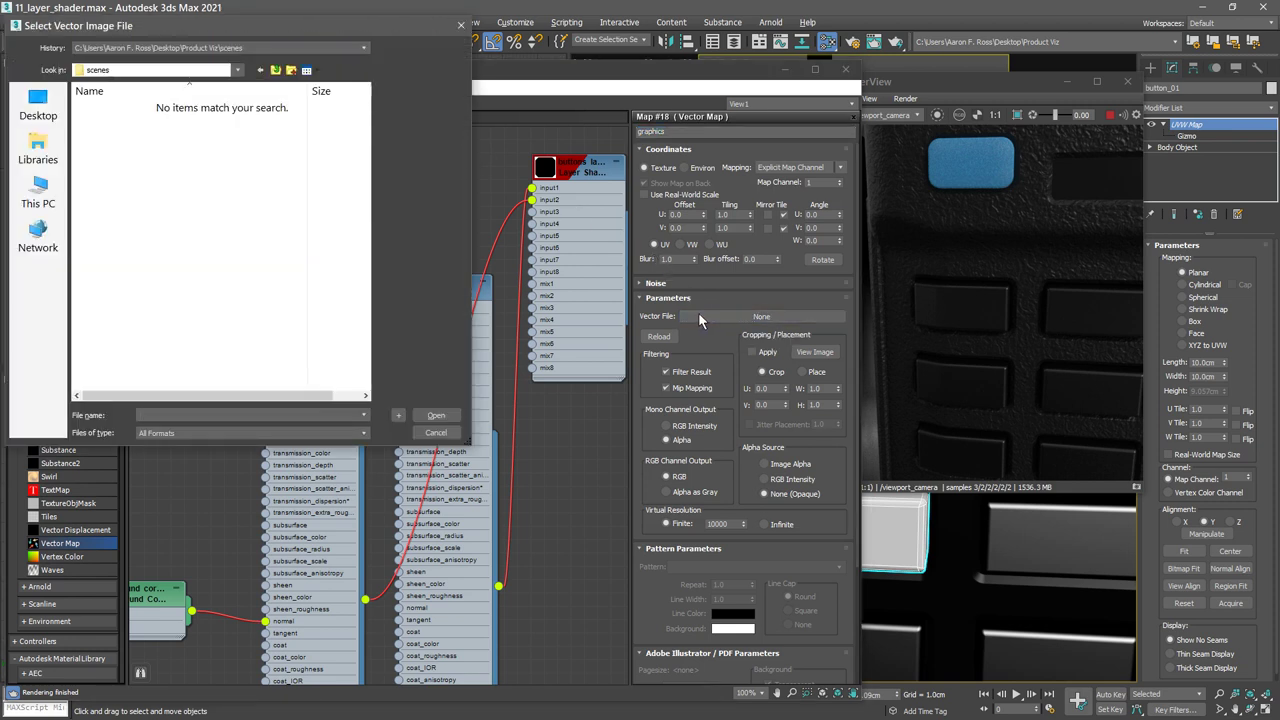
{"action": "left_click", "coordinate": [277, 74]}
{"action": "double_click", "coordinate": [151, 291]}
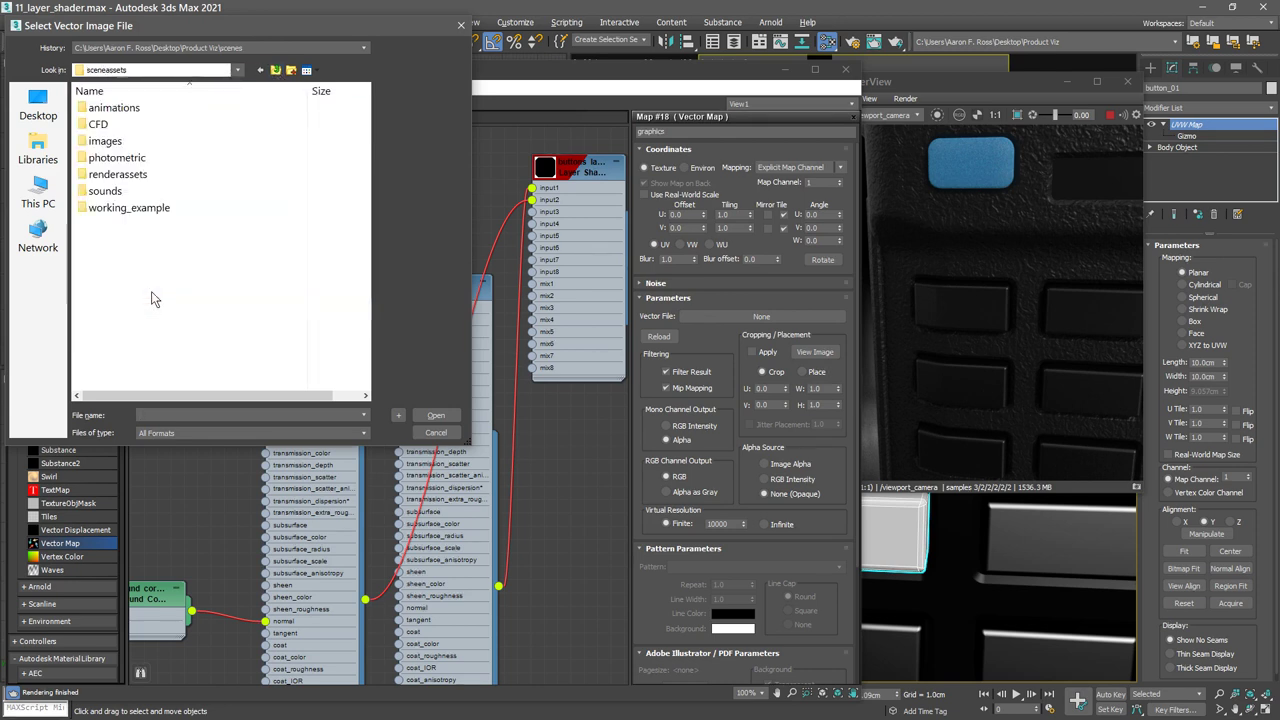
{"action": "double_click", "coordinate": [110, 141]}
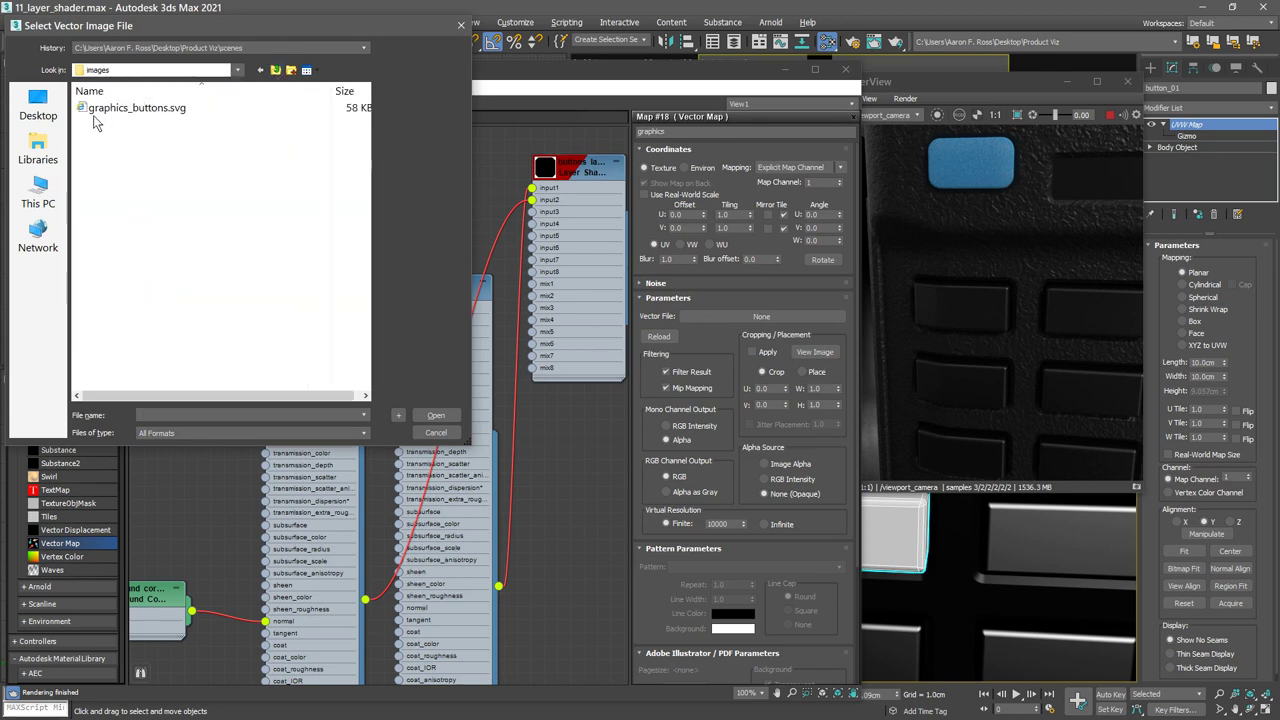
{"action": "left_click", "coordinate": [151, 111]}
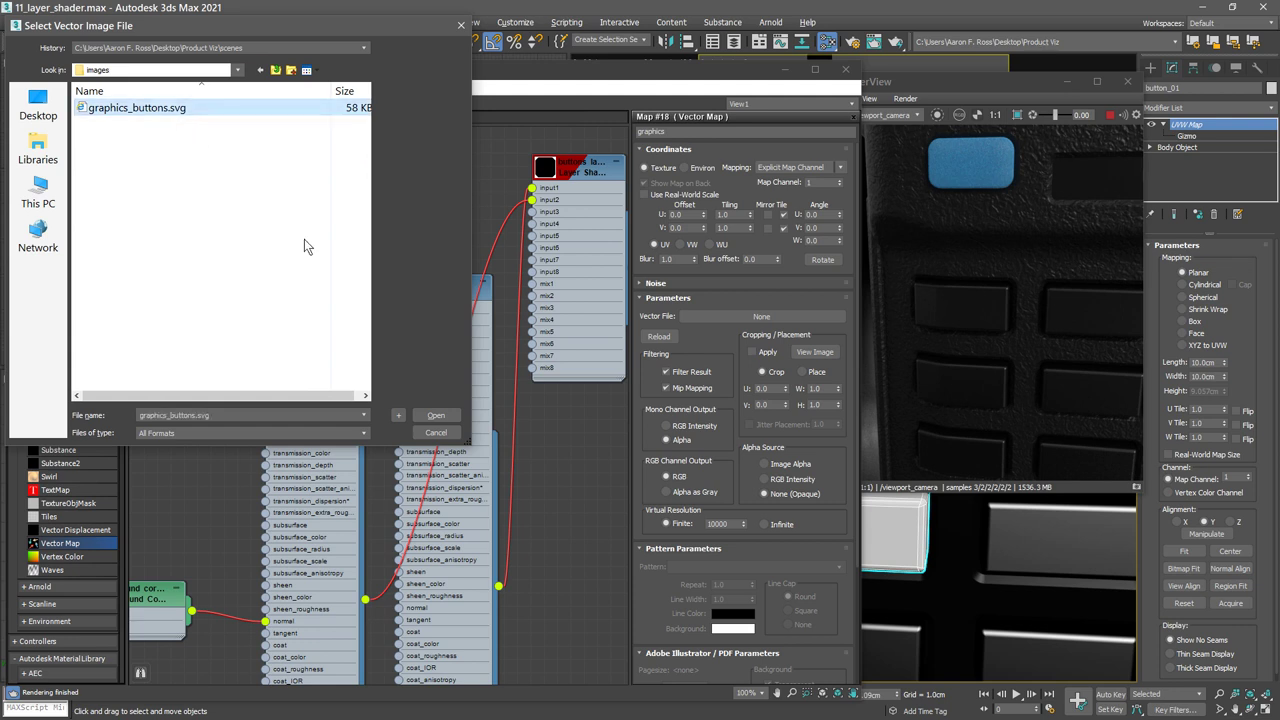
{"action": "left_click", "coordinate": [444, 418]}
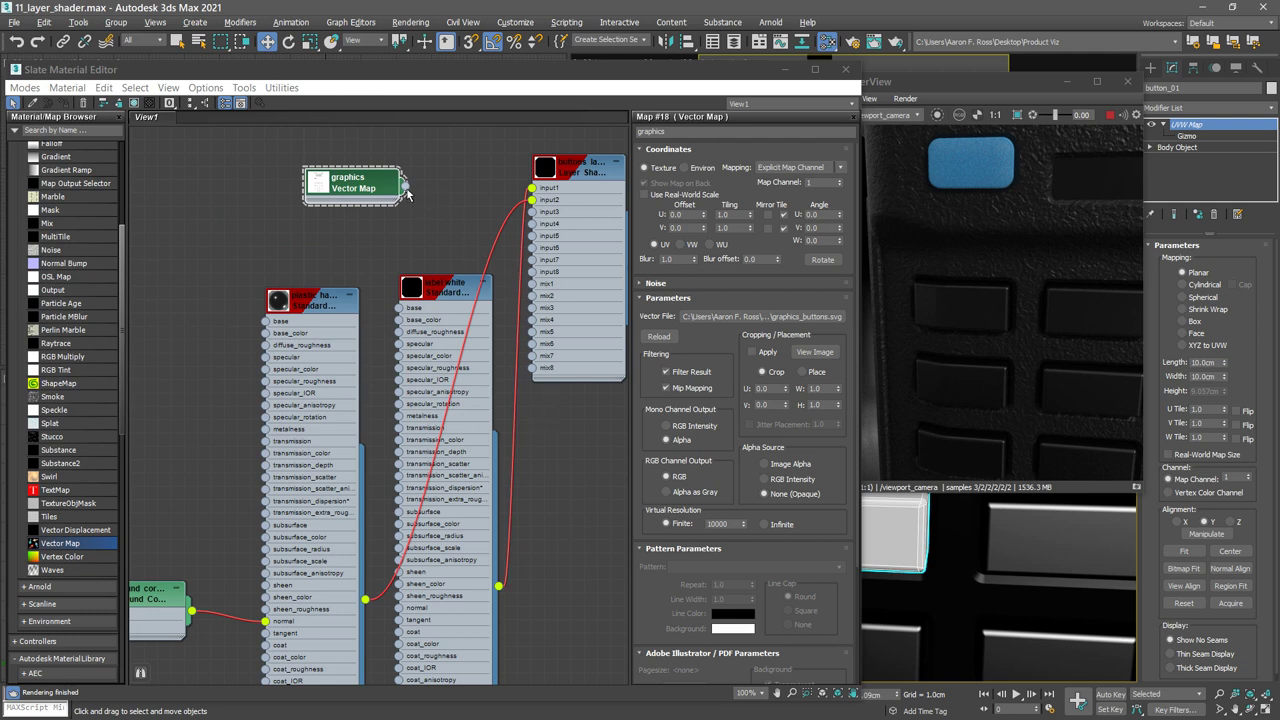
- Wire the graphics map into mix2, briefly try a red label white colour, then cancel it
{"action": "left_click_drag", "start_coordinate": [405, 187], "coordinate": [532, 297]}
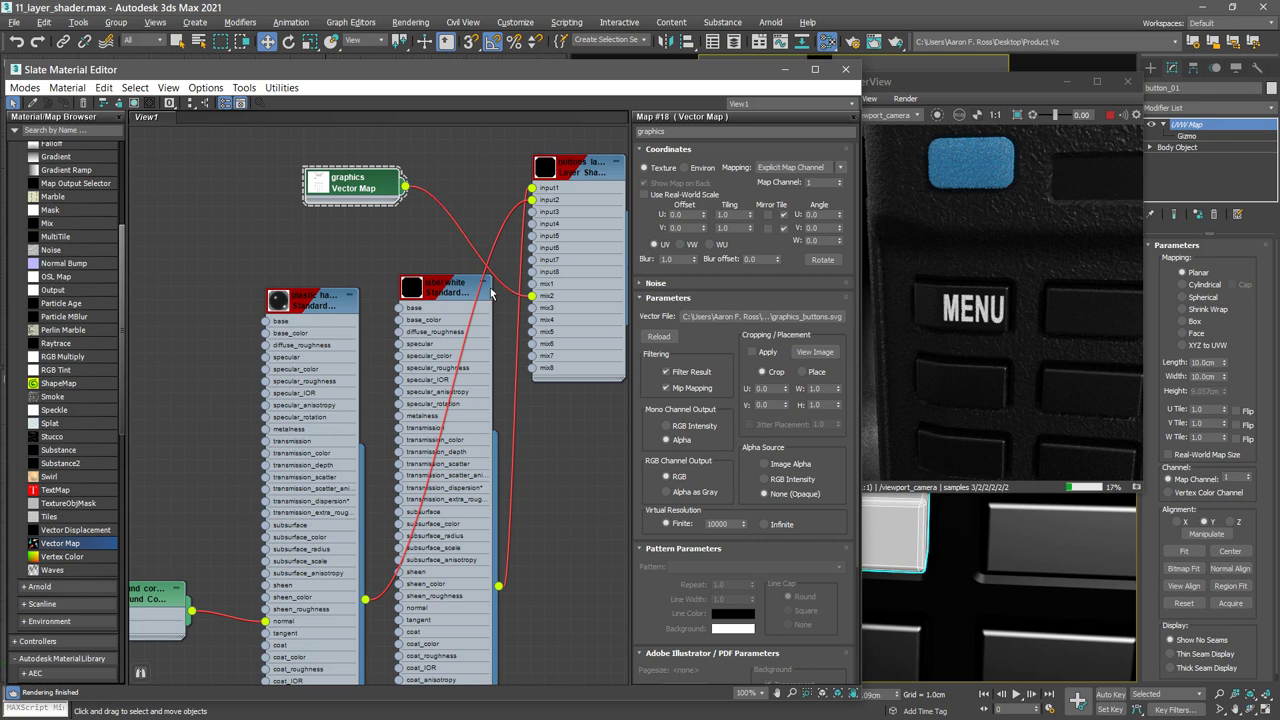
{"action": "double_click", "coordinate": [446, 290]}
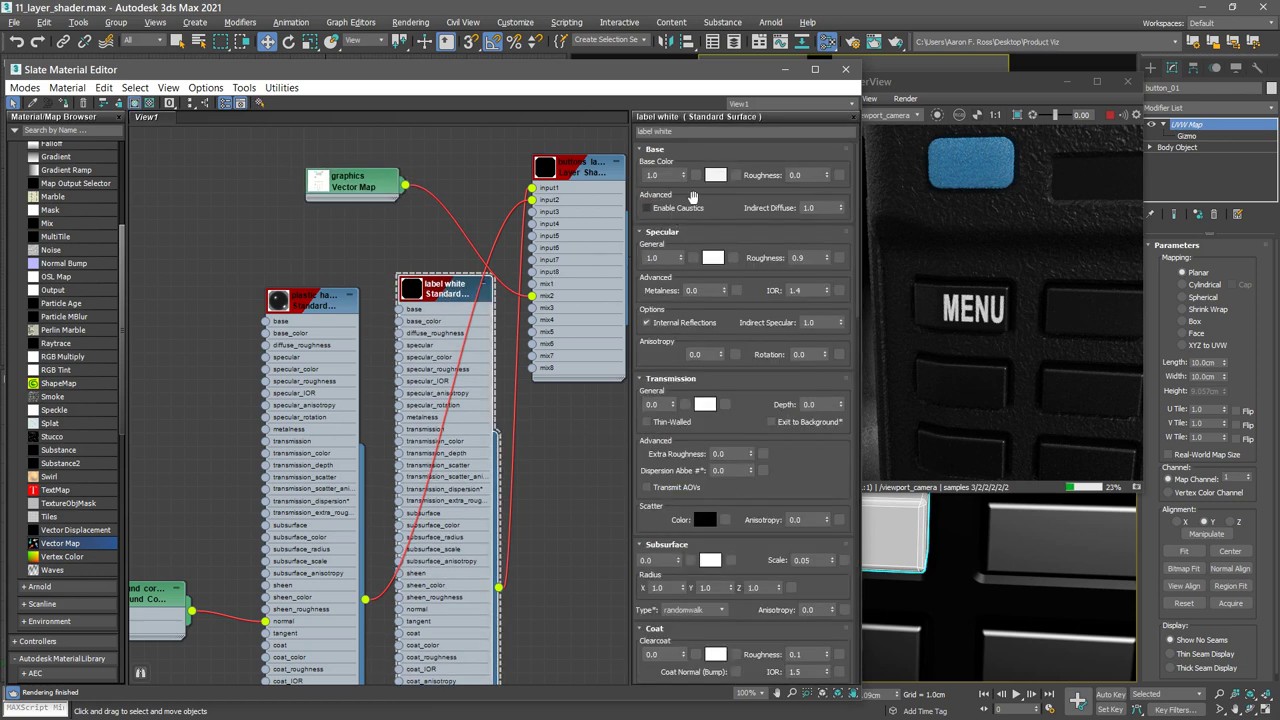
{"action": "left_click", "coordinate": [719, 177]}
{"action": "left_click_drag", "start_coordinate": [455, 151], "coordinate": [503, 151]}
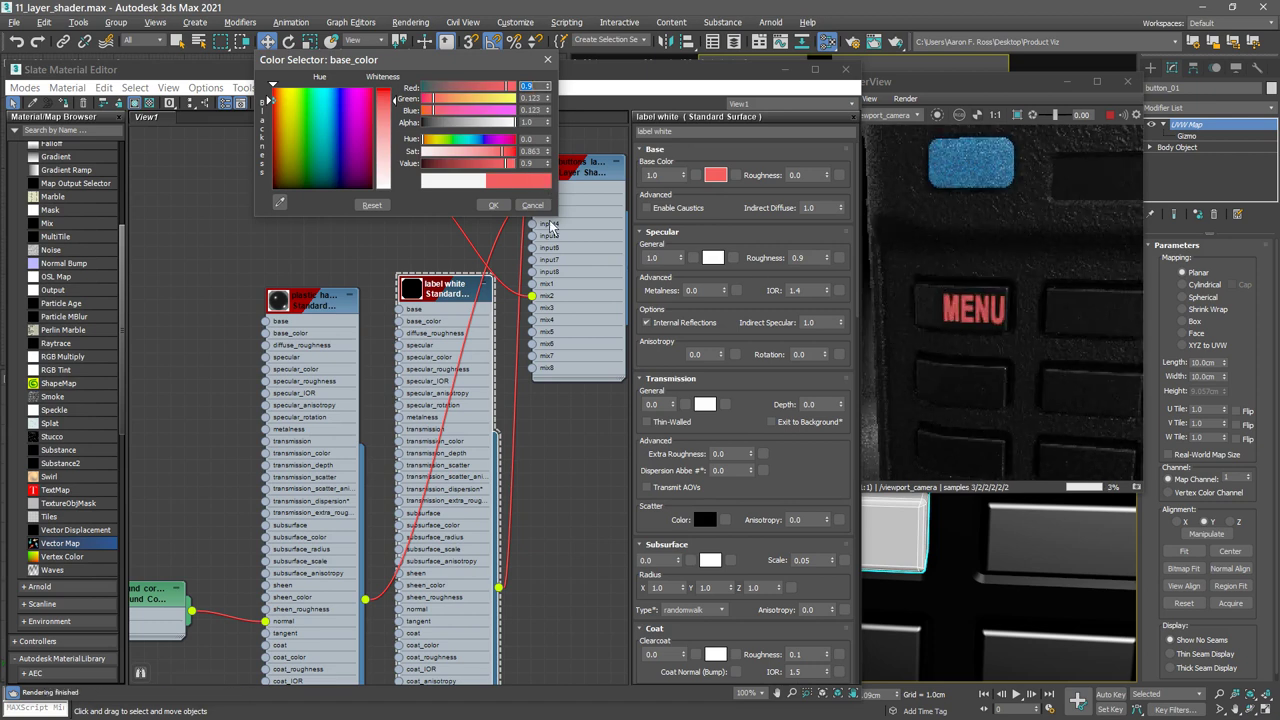
{"action": "left_click", "coordinate": [534, 206]}
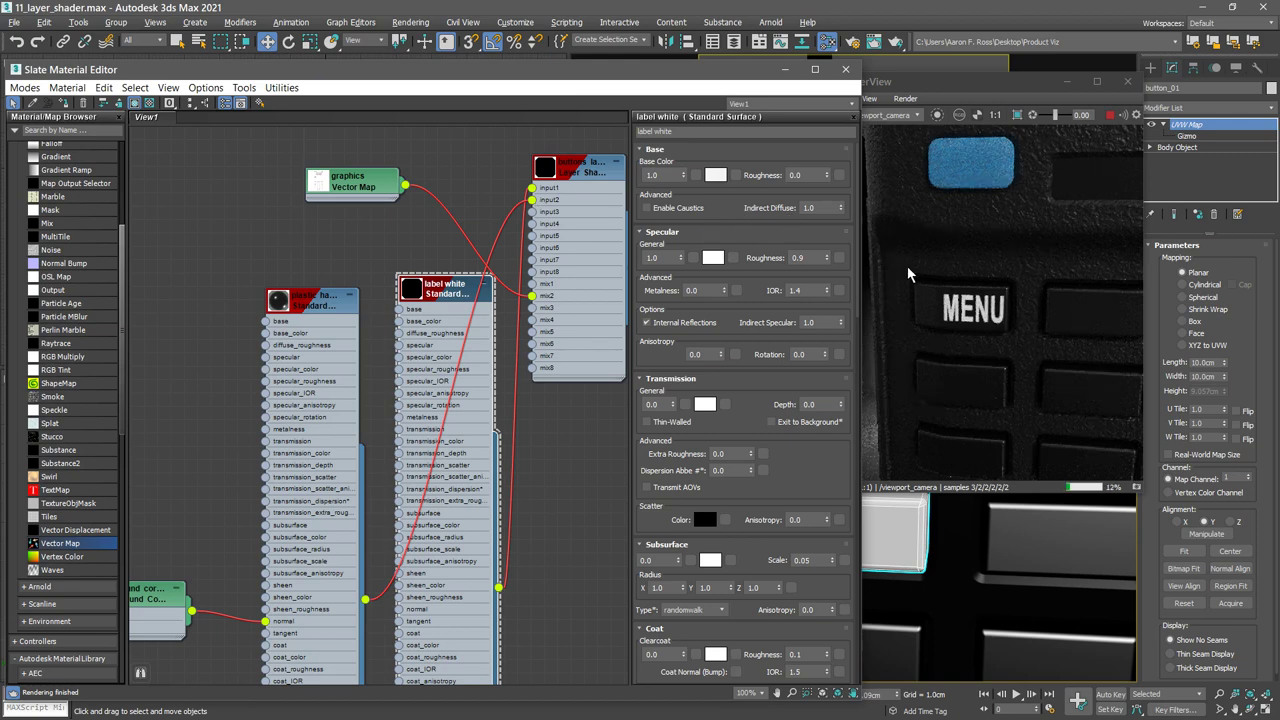
{"action": "left_click_drag", "start_coordinate": [724, 78], "coordinate": [418, 74]}
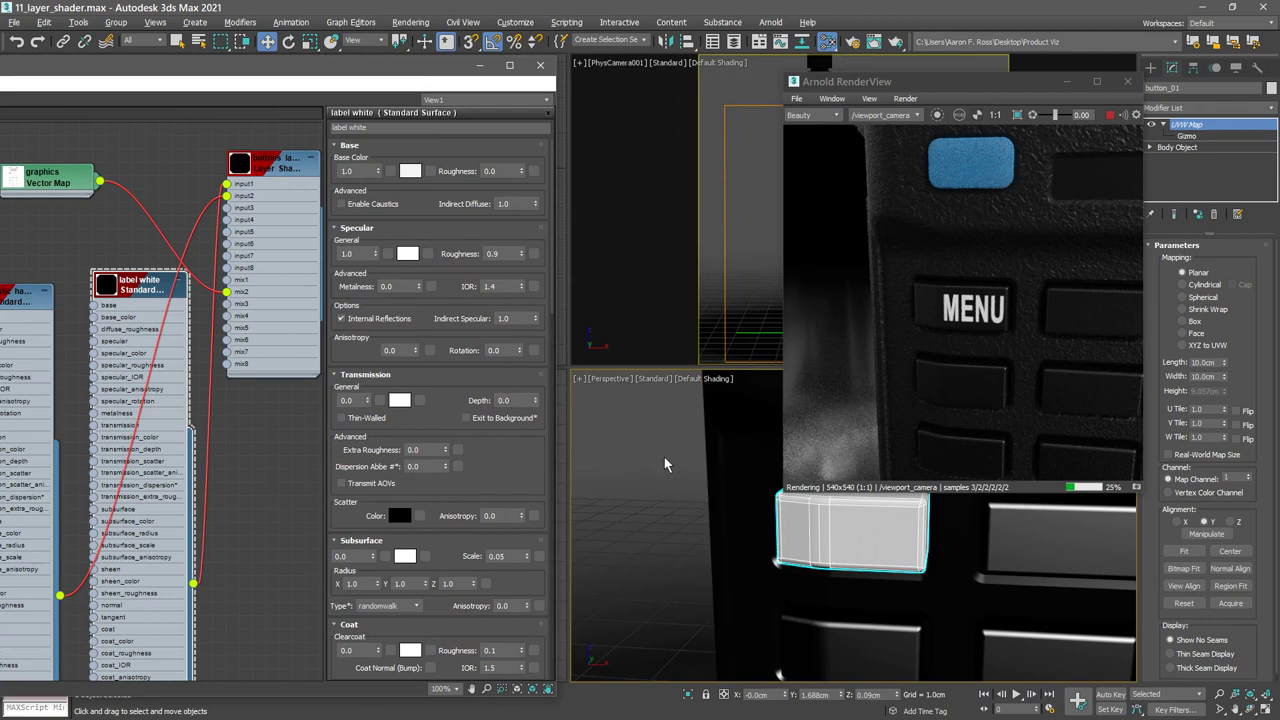
- Zoom out, move the render window aside, and pan the Perspective view to frame the keypad
{"action": "scroll", "coordinate": [668, 455], "scroll_direction": "down", "scroll_amount": 3}
{"action": "scroll", "coordinate": [668, 455], "scroll_direction": "down", "scroll_amount": 2}
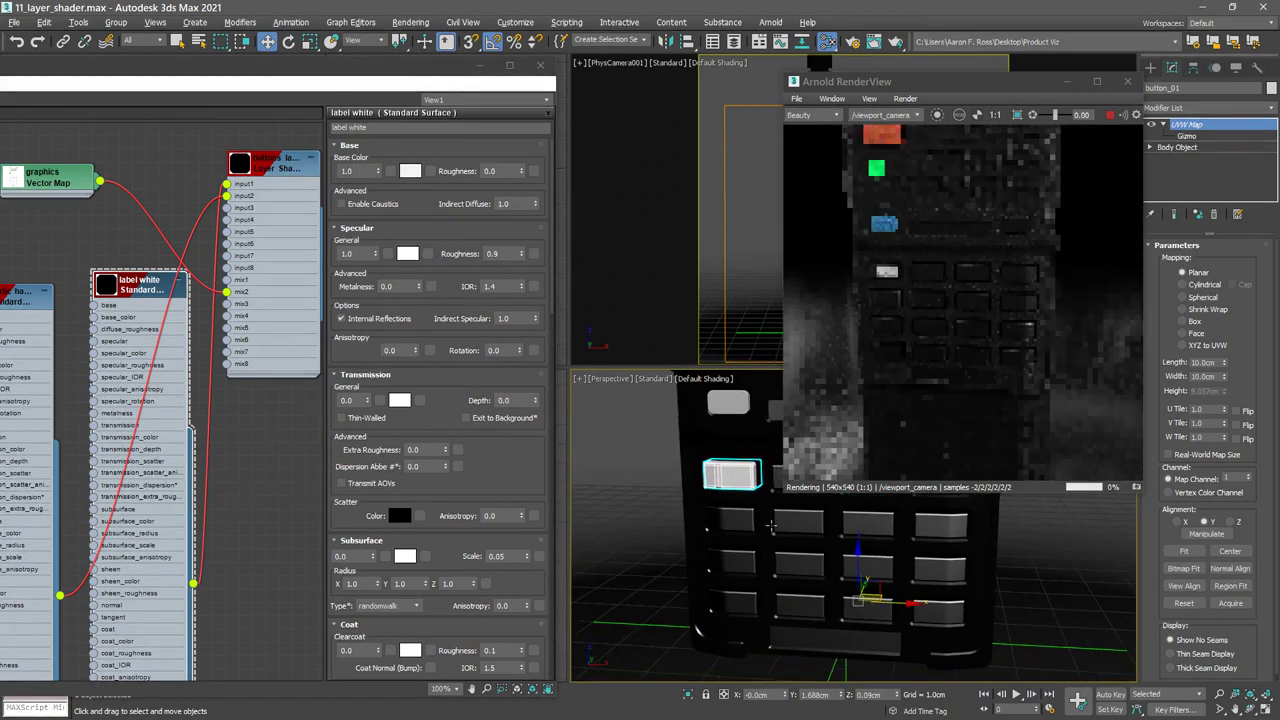
{"action": "left_click_drag", "start_coordinate": [966, 95], "coordinate": [982, 26]}
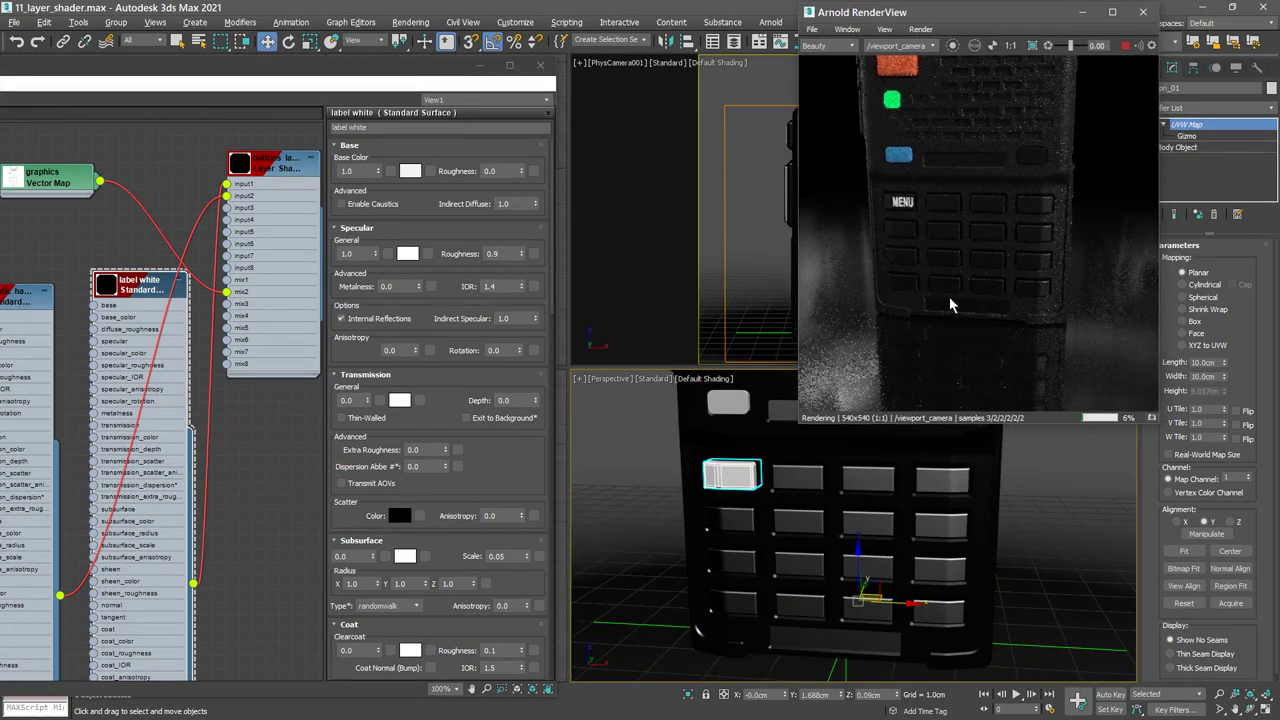
{"action": "middle_click_drag", "start_coordinate": [669, 464], "coordinate": [654, 506]}
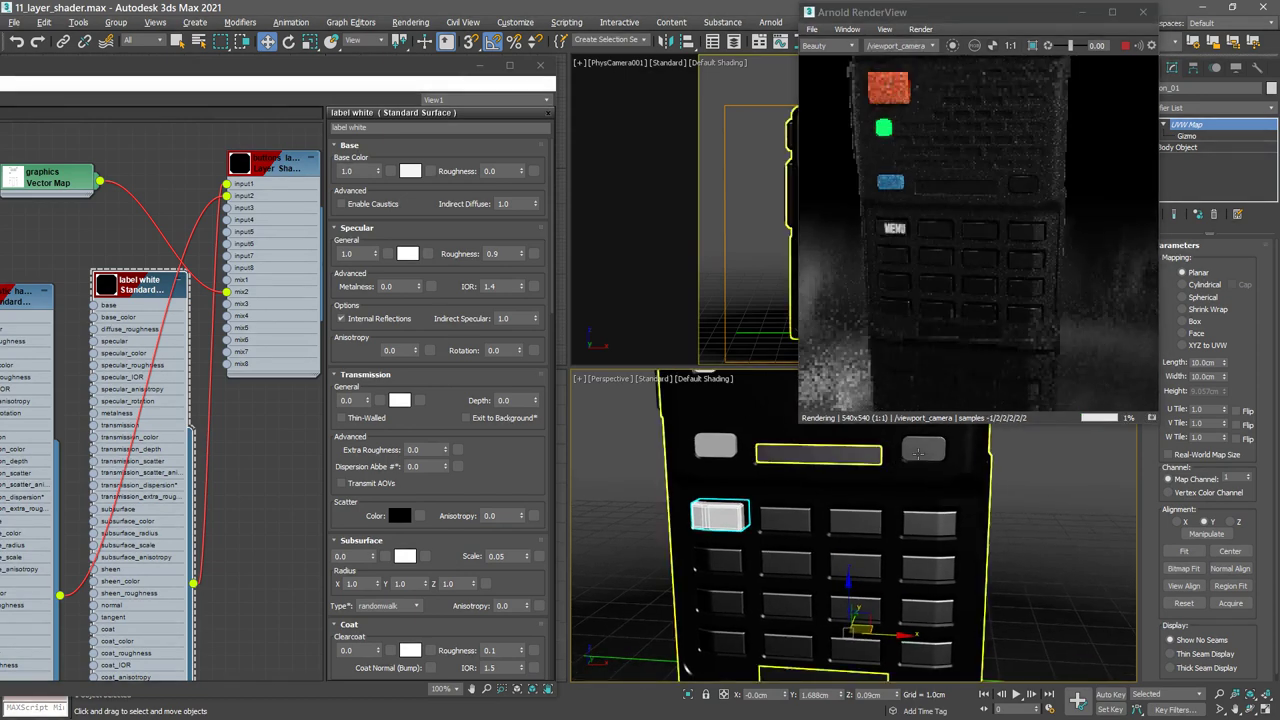
- Select the top-right keypad button and Ctrl-add the remaining keypad buttons
{"action": "left_click", "coordinate": [923, 449]}
{"action": "left_click", "coordinate": [787, 518], "text": "ctrl"}
{"action": "left_click", "coordinate": [856, 518], "text": "ctrl"}
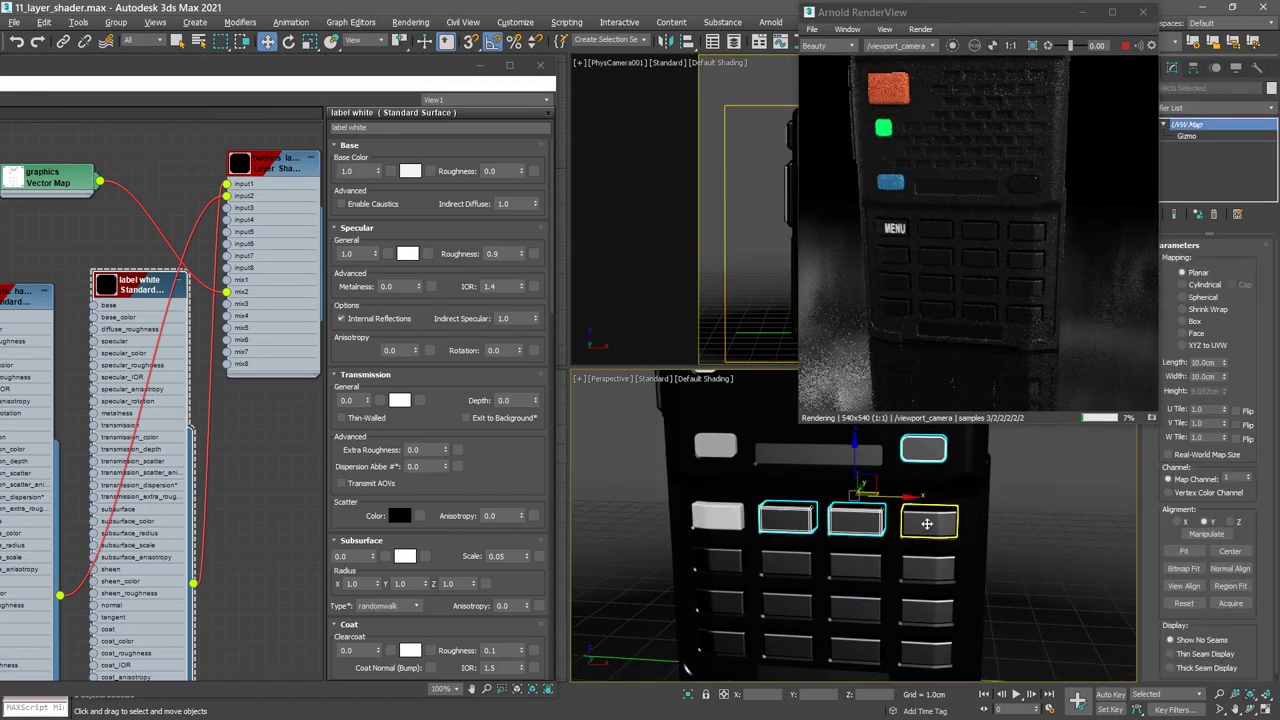
{"action": "left_click", "coordinate": [929, 520], "text": "ctrl"}
{"action": "left_click", "coordinate": [721, 557], "text": "ctrl"}
{"action": "left_click", "coordinate": [789, 560], "text": "ctrl"}
{"action": "left_click", "coordinate": [856, 563], "text": "ctrl"}
{"action": "left_click", "coordinate": [929, 566], "text": "ctrl"}
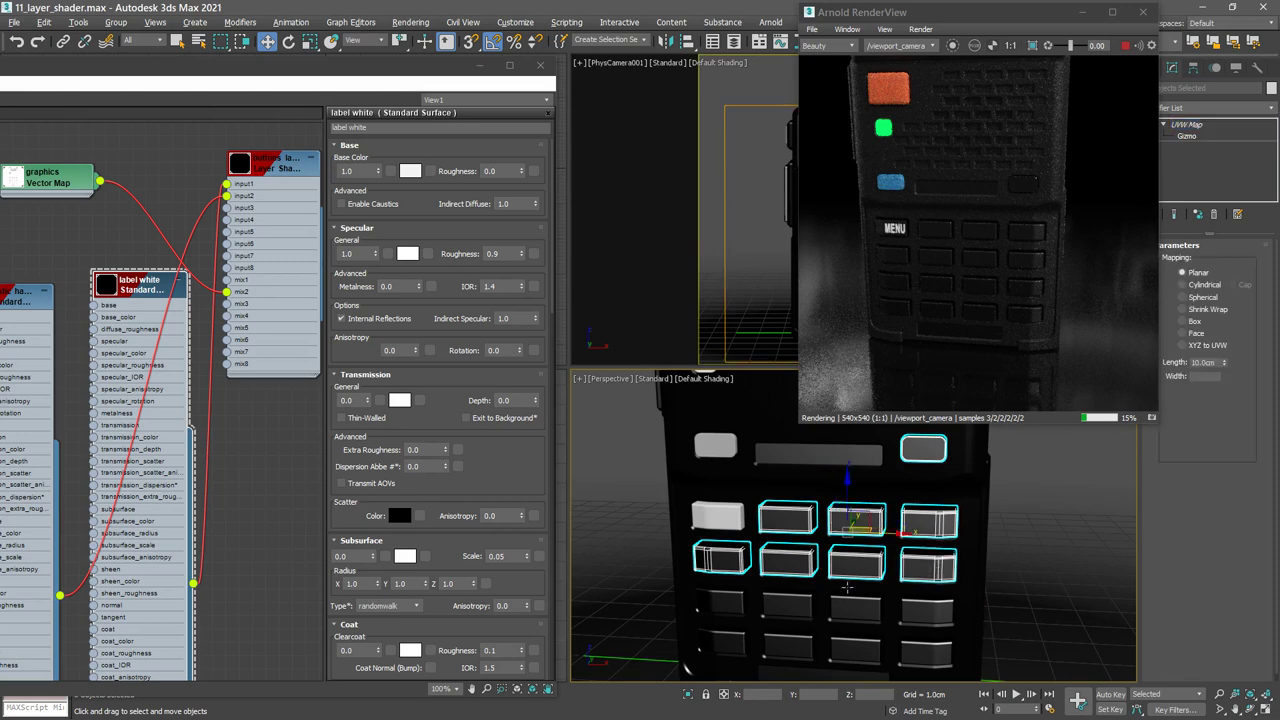
{"action": "left_click", "coordinate": [722, 598], "text": "ctrl"}
{"action": "left_click", "coordinate": [789, 600], "text": "ctrl"}
{"action": "left_click", "coordinate": [856, 605], "text": "ctrl"}
{"action": "left_click", "coordinate": [927, 606], "text": "ctrl"}
{"action": "left_click", "coordinate": [926, 650], "text": "ctrl"}
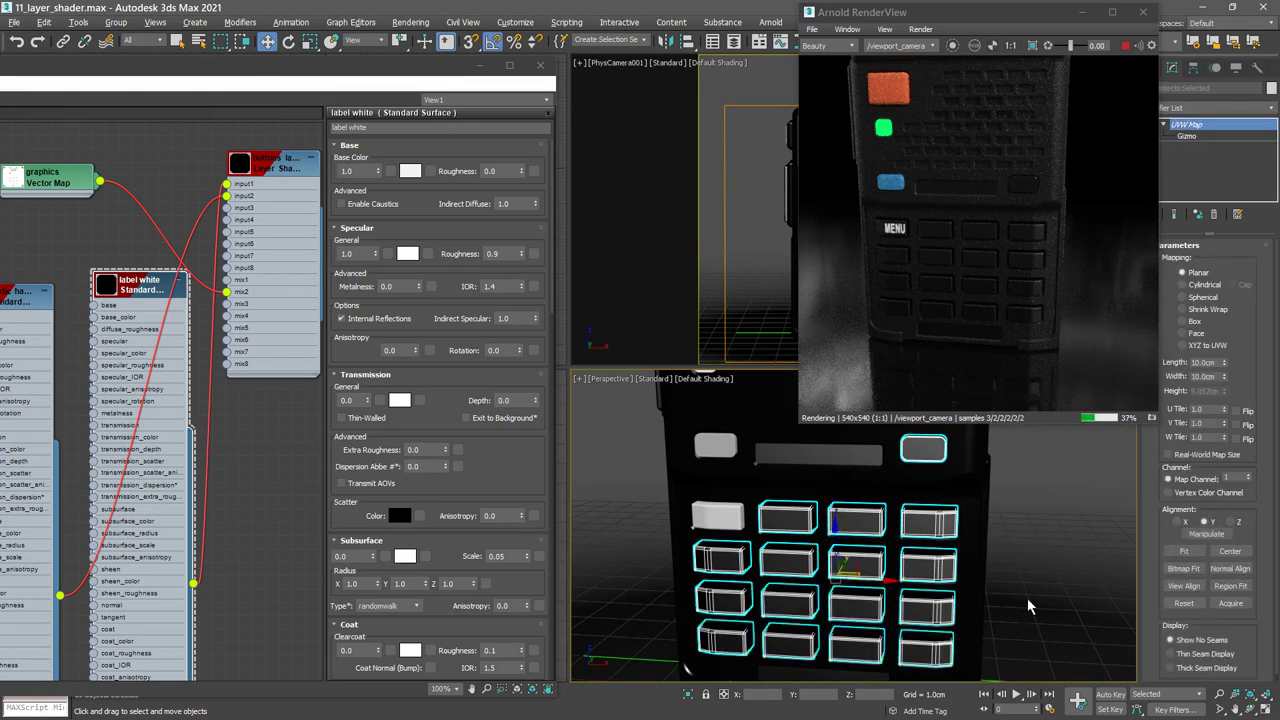
- Assign buttons label black to the selected keypad buttons and bring Arnold RenderView forward
{"action": "left_click_drag", "start_coordinate": [298, 79], "coordinate": [533, 72]}
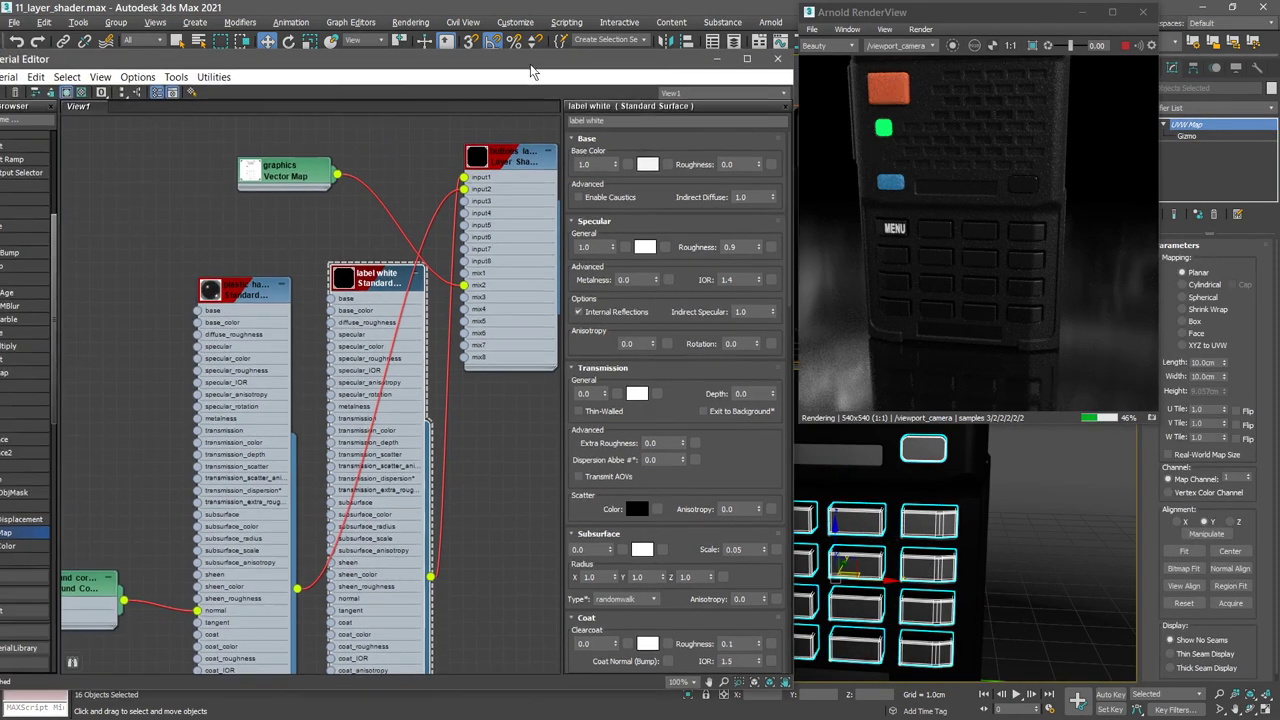
{"action": "double_click", "coordinate": [510, 158]}
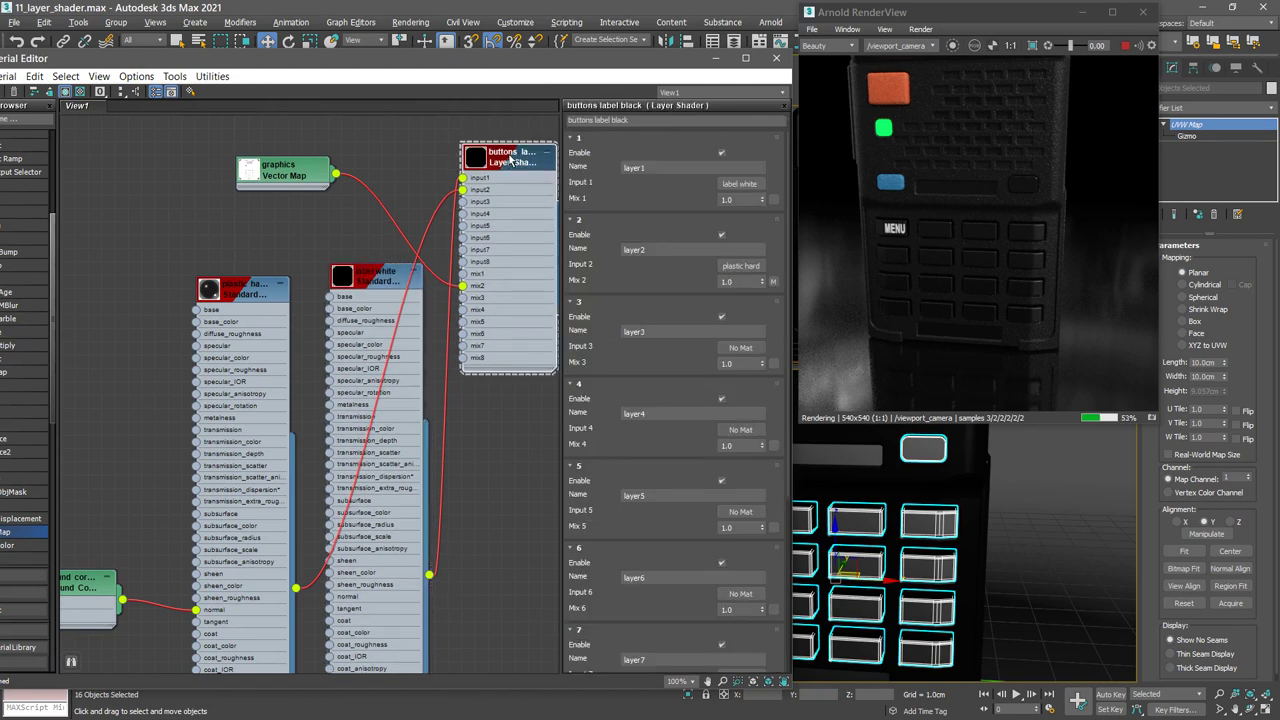
{"action": "left_click_drag", "start_coordinate": [367, 60], "coordinate": [430, 61]}
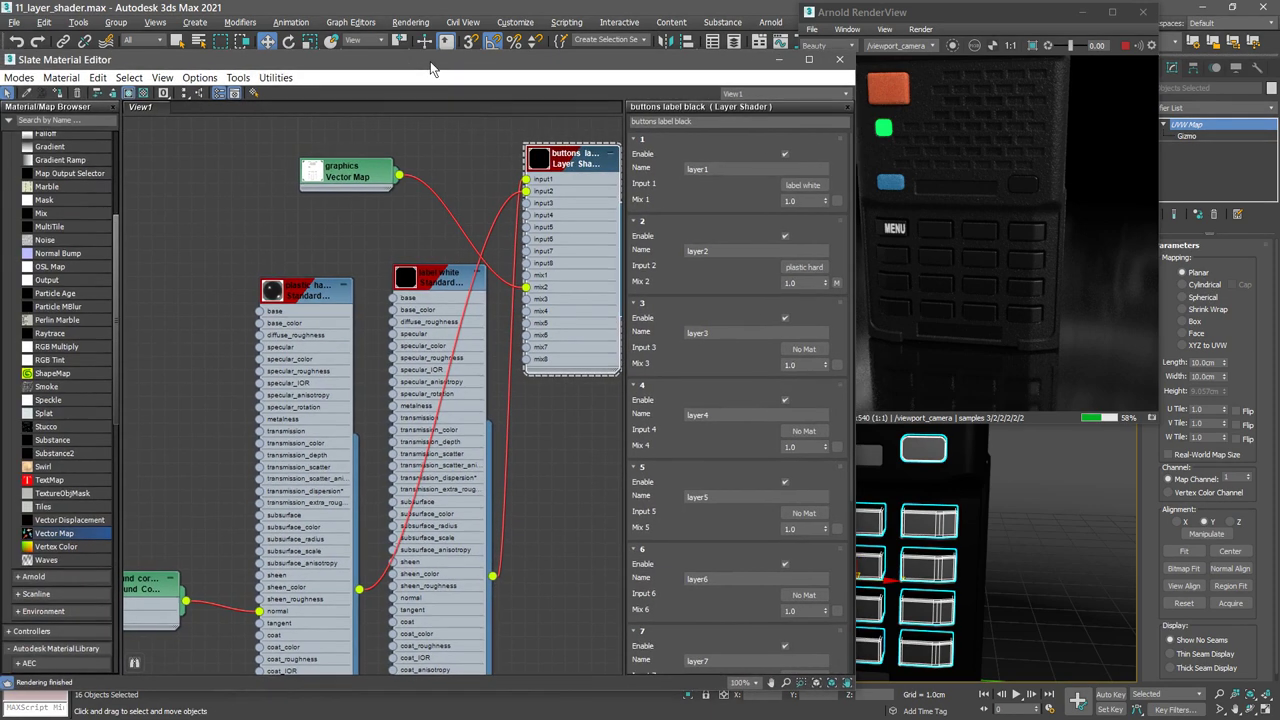
{"action": "left_click", "coordinate": [59, 93]}
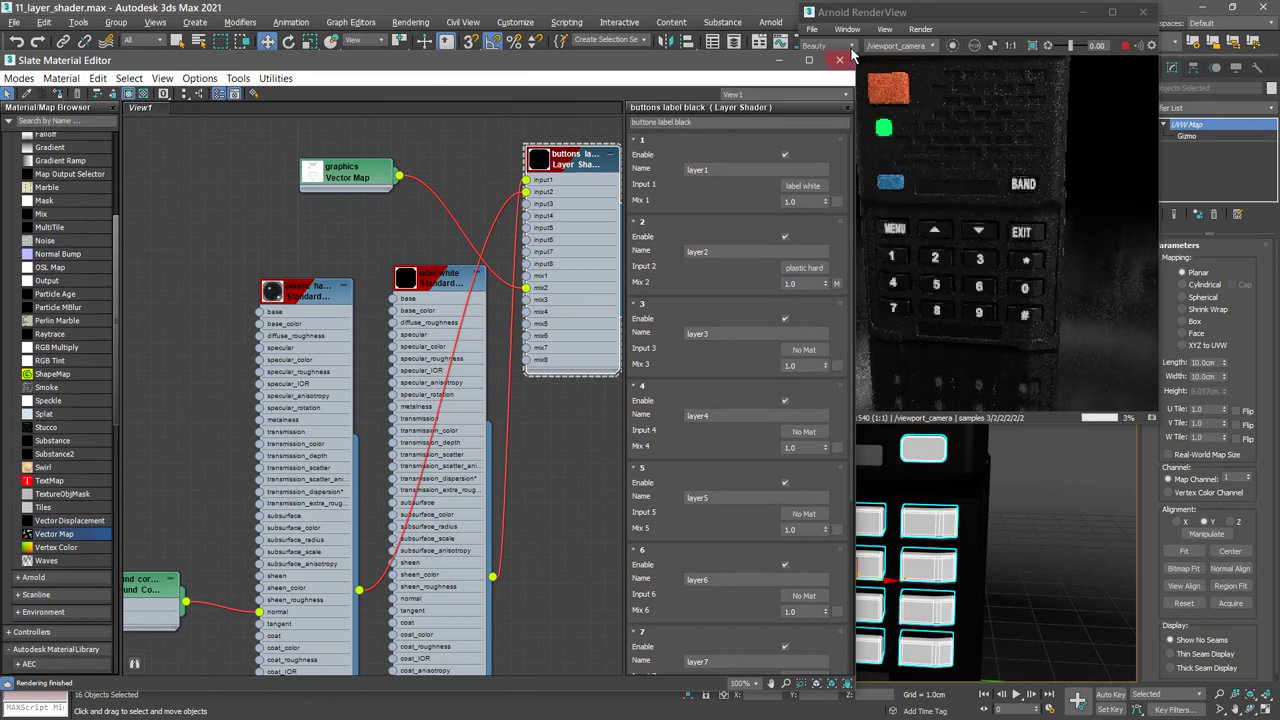
{"action": "left_click", "coordinate": [965, 280]}
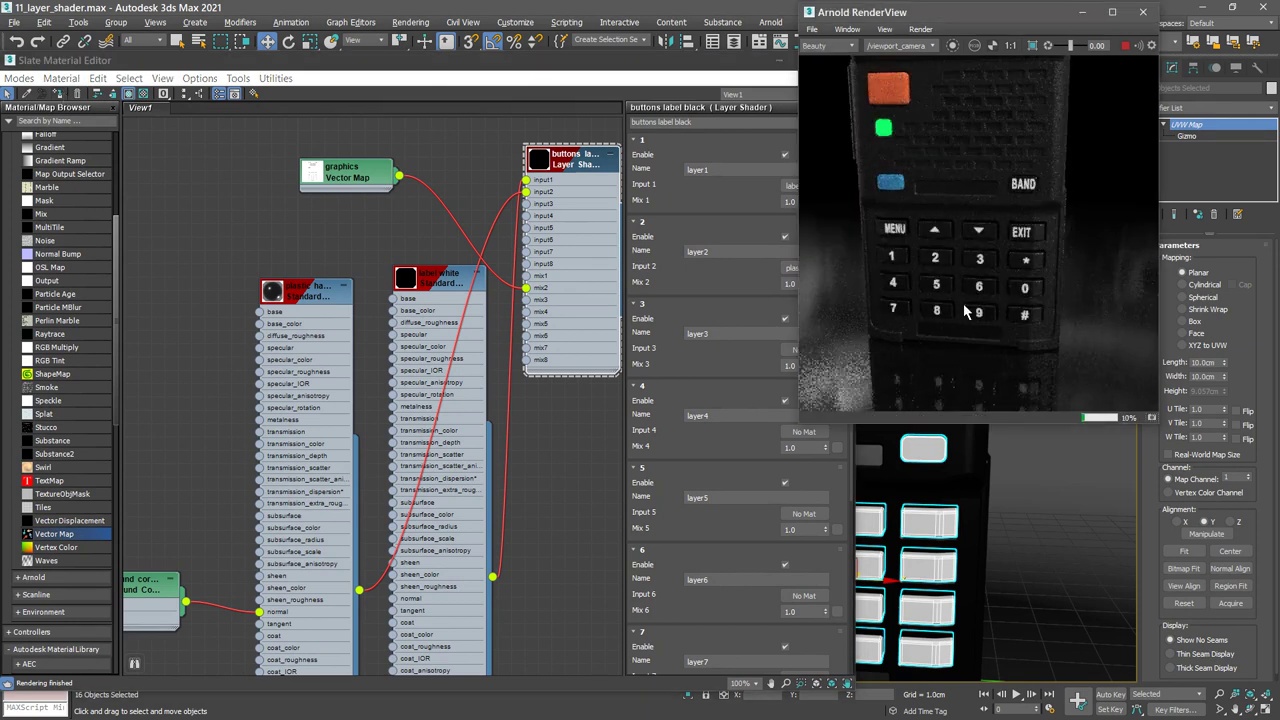